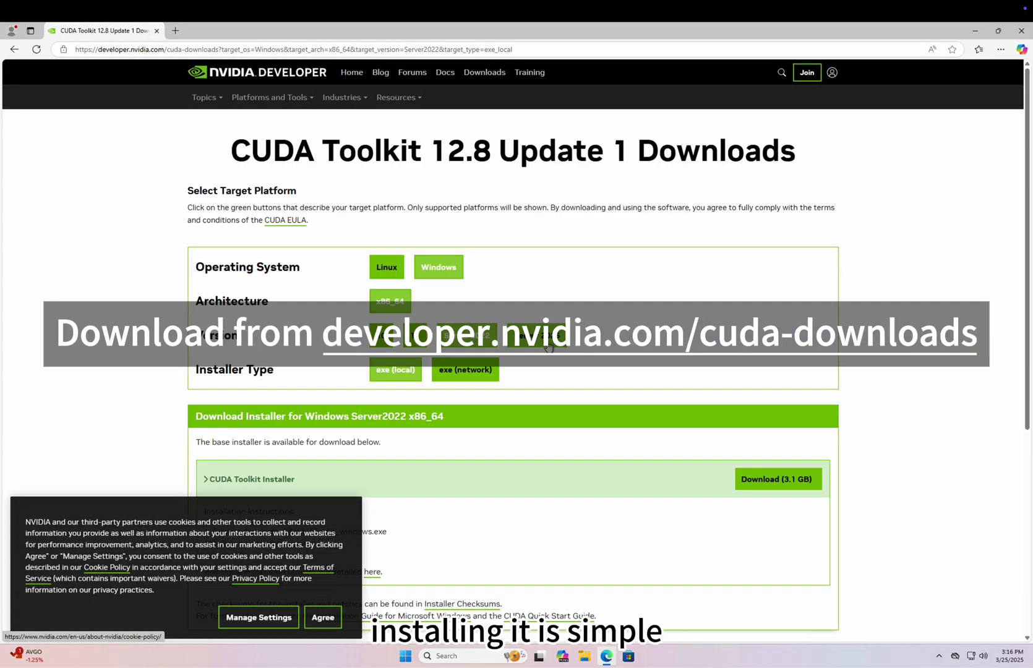
Download the CUDA 12.8.1 installer for Windows 11 x86_64 and install it without Visual Studio integration.
{"action": "left_click", "coordinate": [414, 335]}
{"action": "scroll", "coordinate": [495, 347], "scroll_direction": "down", "scroll_amount": 1}
{"action": "left_click", "coordinate": [396, 332]}
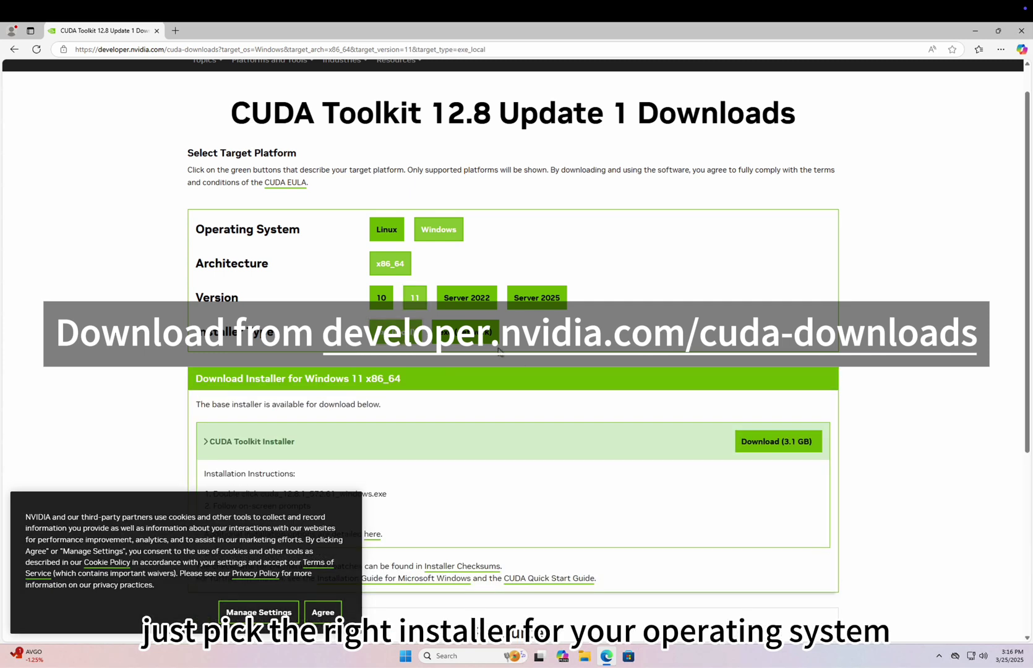
{"action": "scroll", "coordinate": [498, 351], "scroll_direction": "down", "scroll_amount": 3}
{"action": "left_click", "coordinate": [778, 295]}
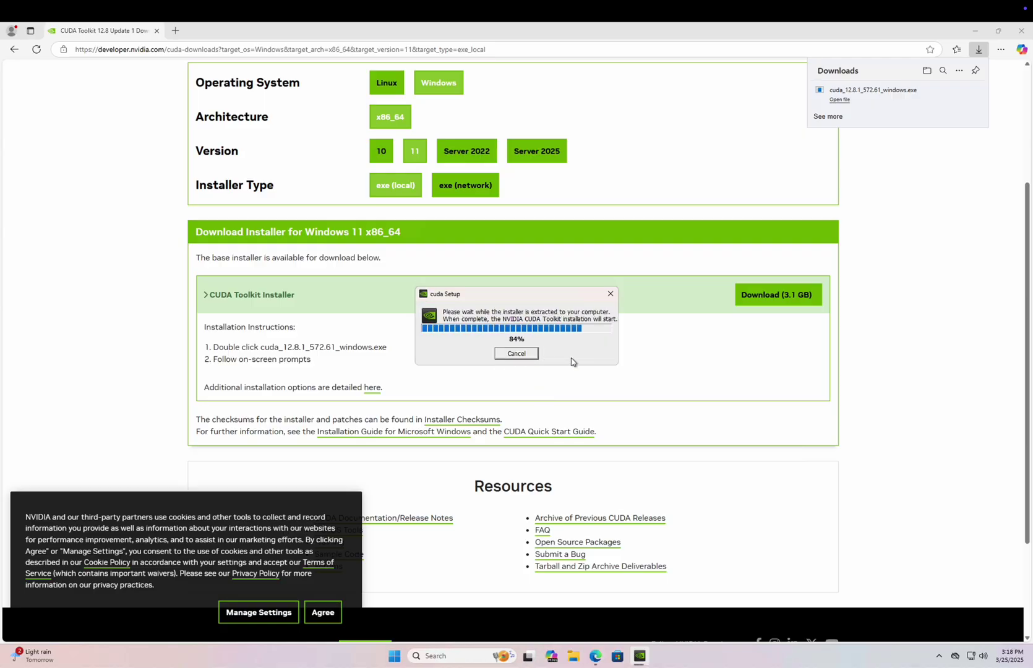
{"action": "left_click", "coordinate": [583, 429]}
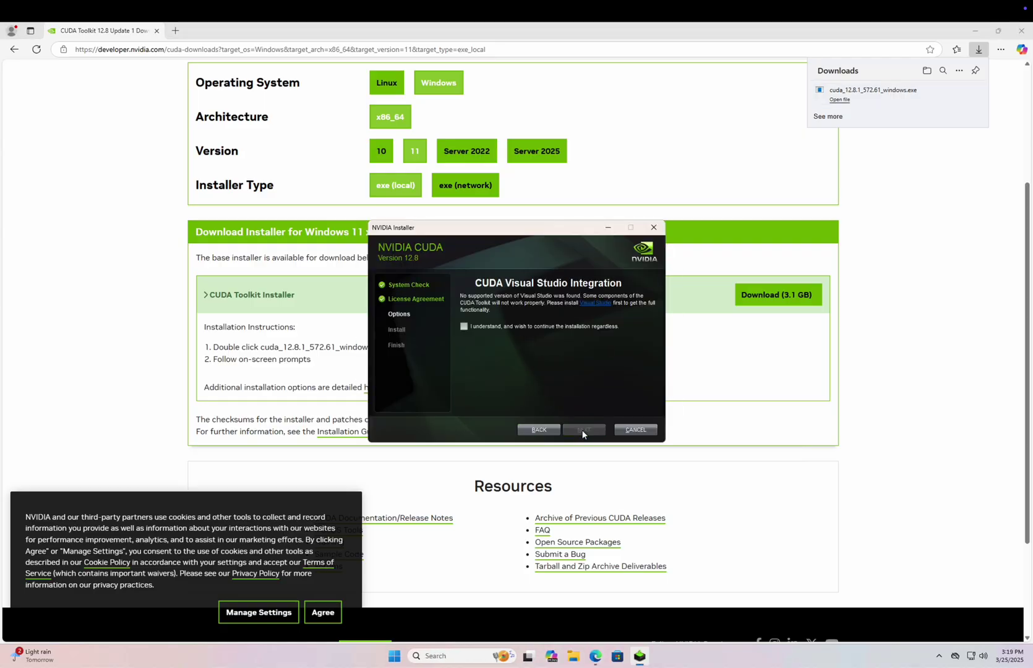
{"action": "left_click", "coordinate": [583, 429]}
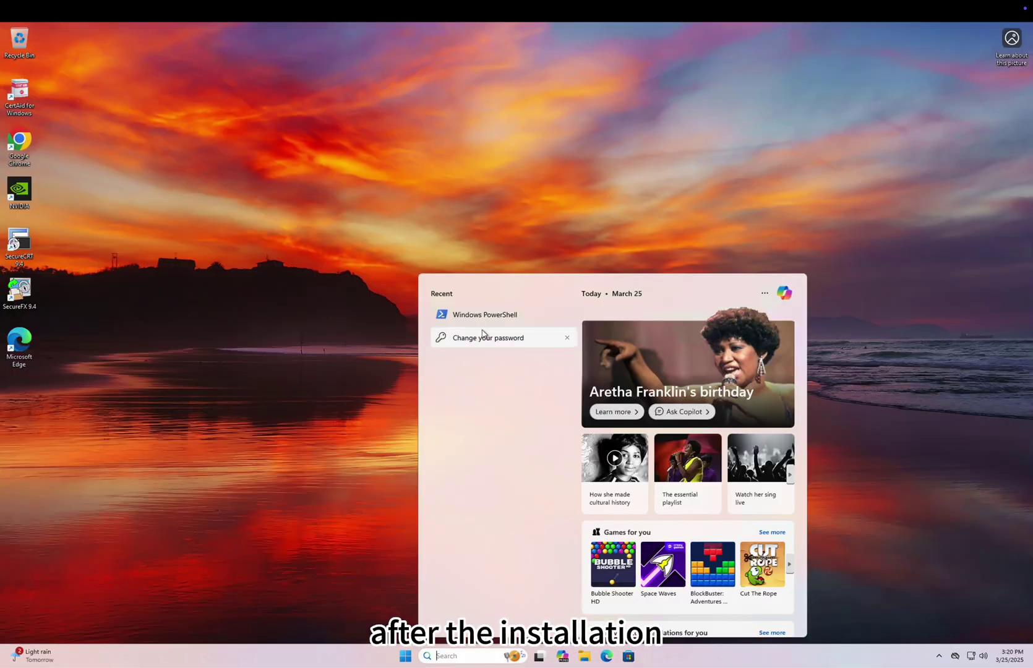
Verify in PowerShell with nvcc --version that CUDA compilation tools 12.8 are installed.
{"action": "left_click", "coordinate": [484, 325]}
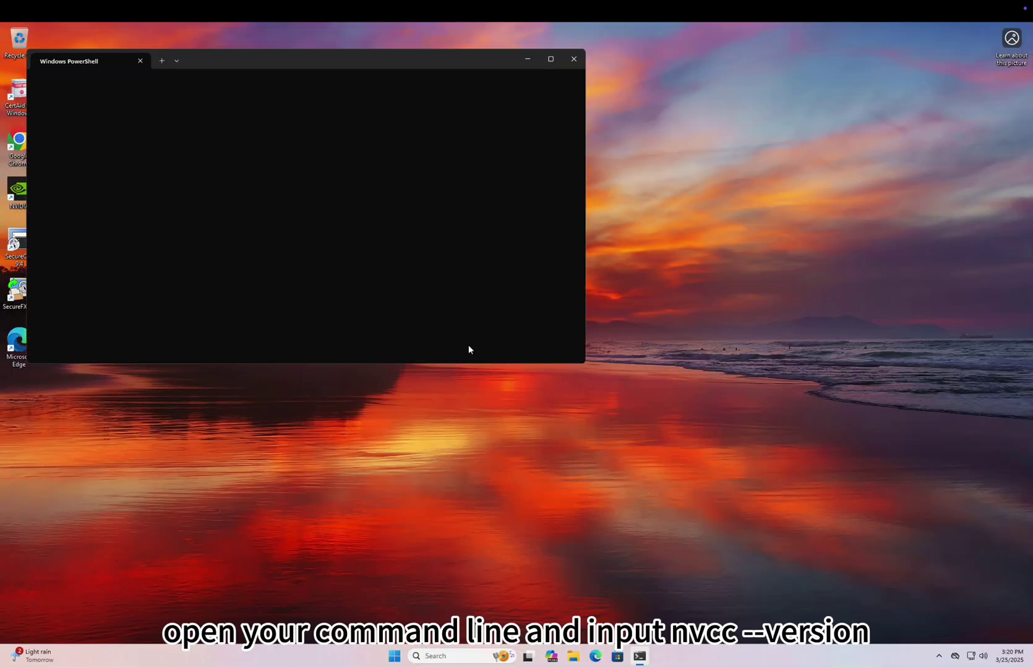
{"action": "type", "text": "nvcc --version"}
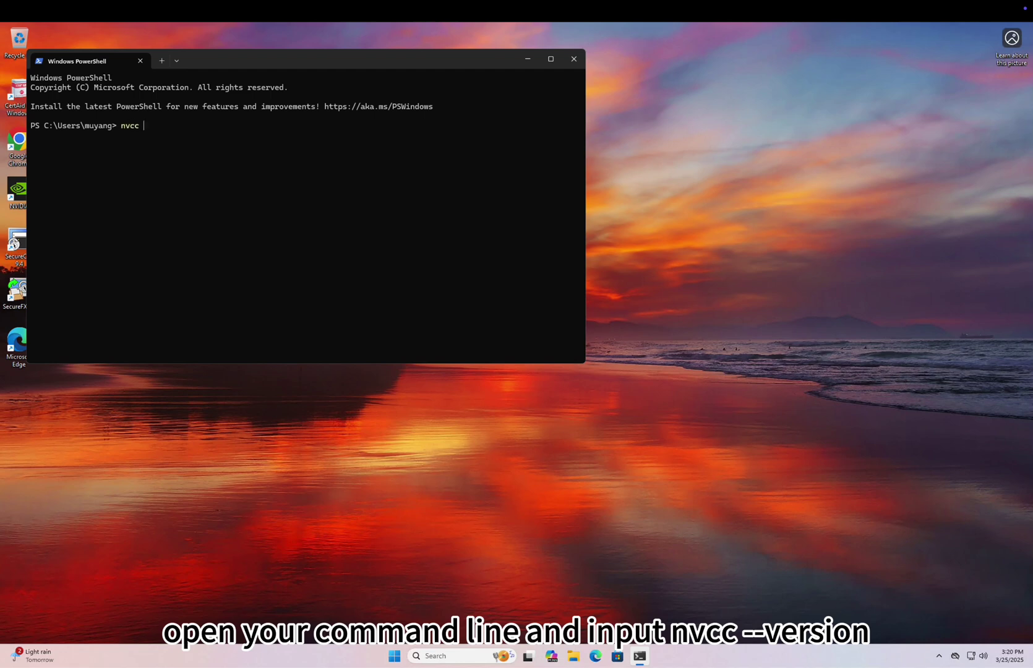
{"action": "key", "text": "Return"}
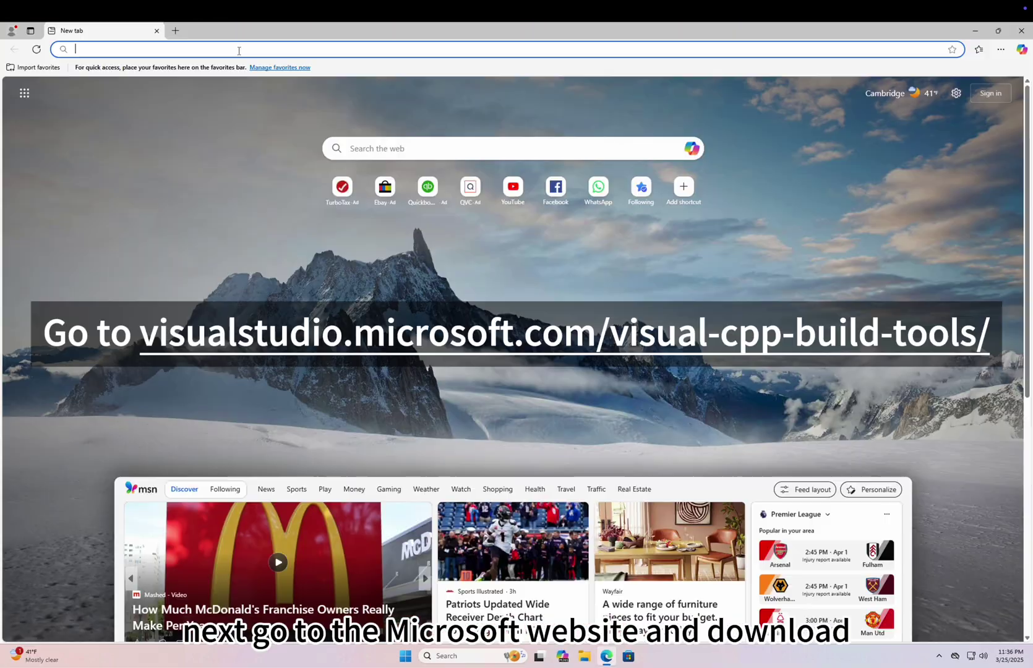
Download the Microsoft C++ Build Tools installer from its download page.
{"action": "type", "text": "https://visualstudio.microsoft.com/visual-cpp-build-tools/"}
{"action": "key", "text": "Return"}
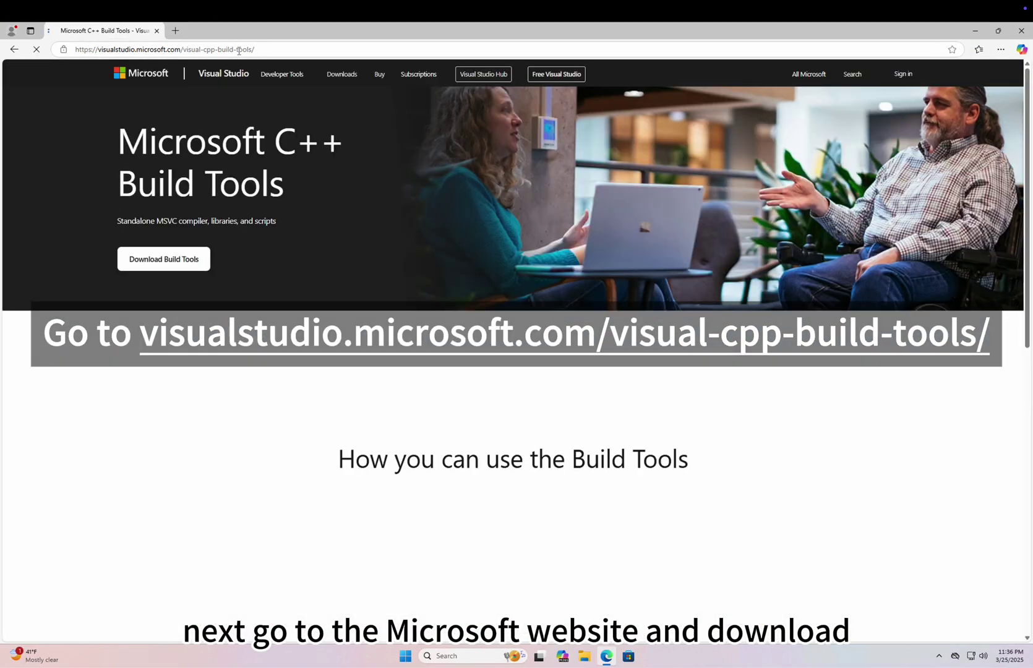
{"action": "left_click", "coordinate": [189, 267]}
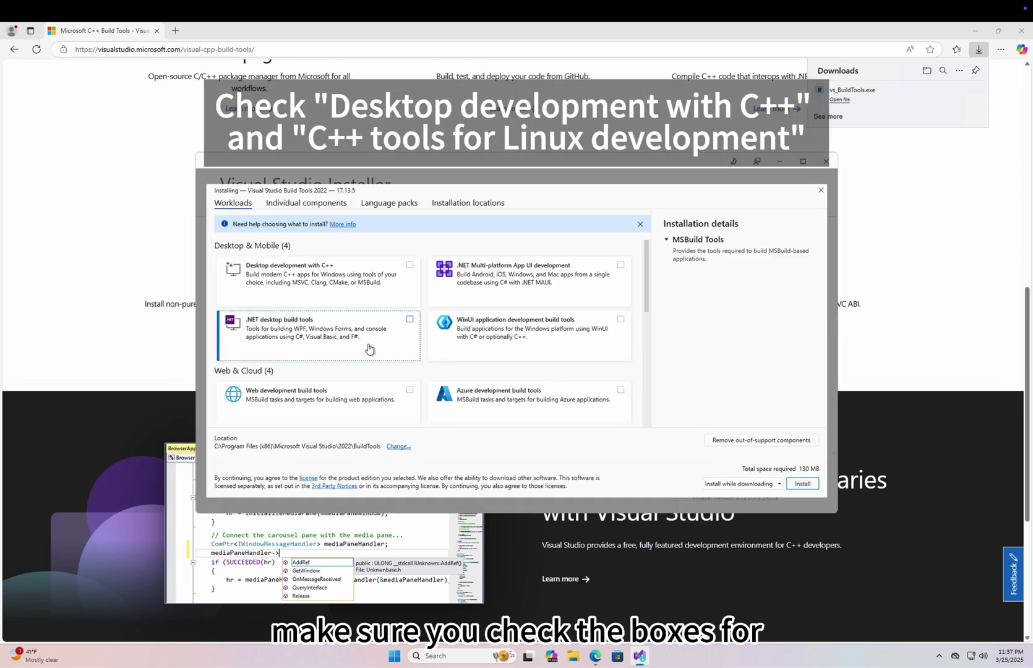
Install Build Tools with Desktop development with C++ and C++ Tools for Linux Development workloads.
{"action": "left_click", "coordinate": [409, 268]}
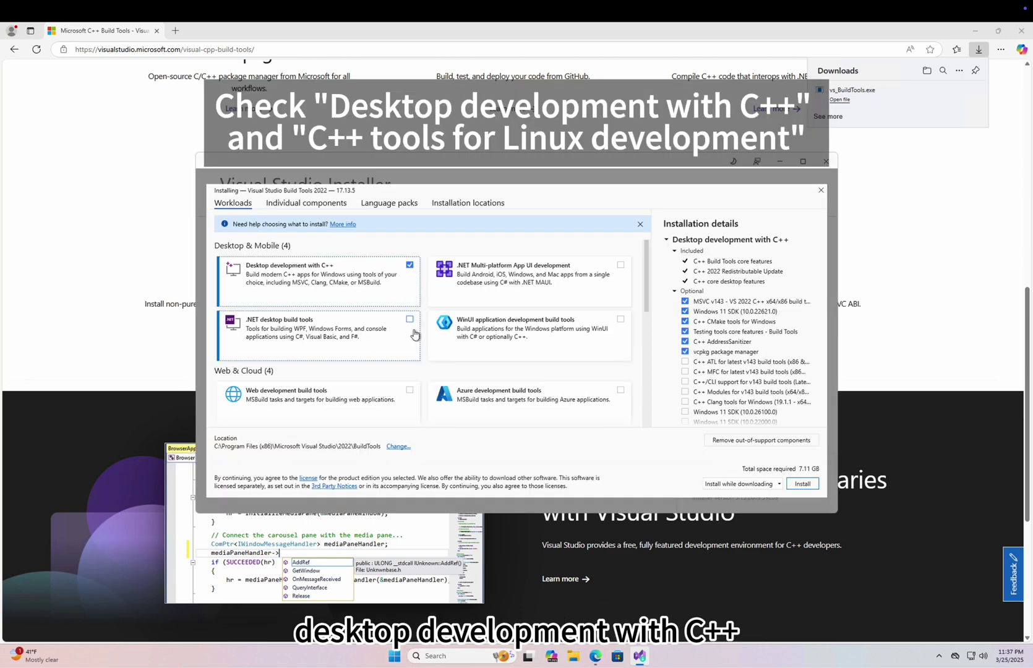
{"action": "scroll", "coordinate": [597, 396], "scroll_direction": "down", "scroll_amount": 10}
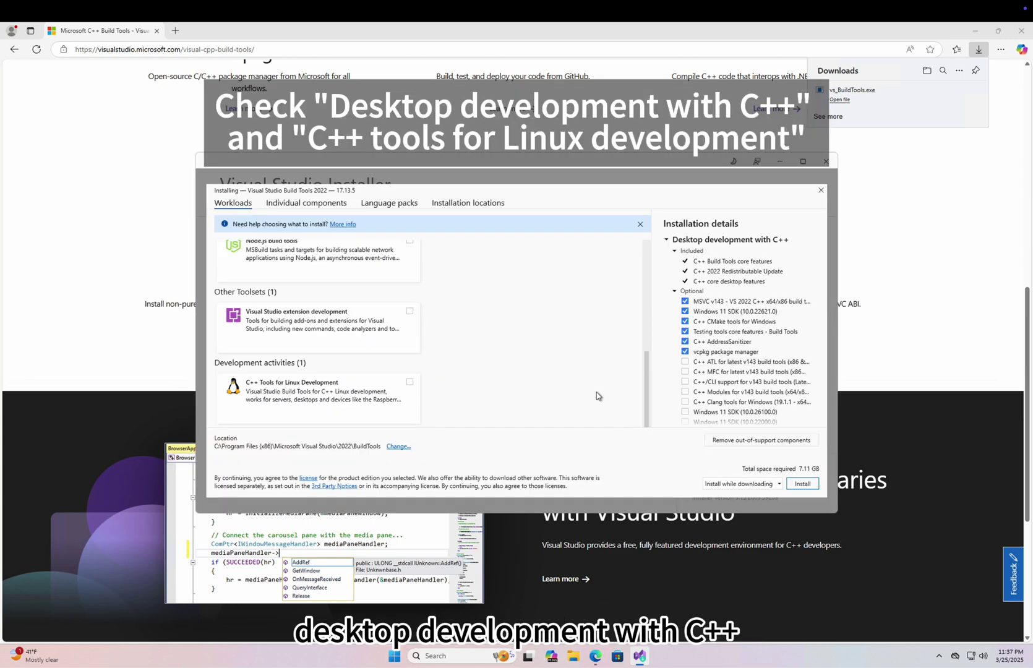
{"action": "left_click", "coordinate": [406, 395]}
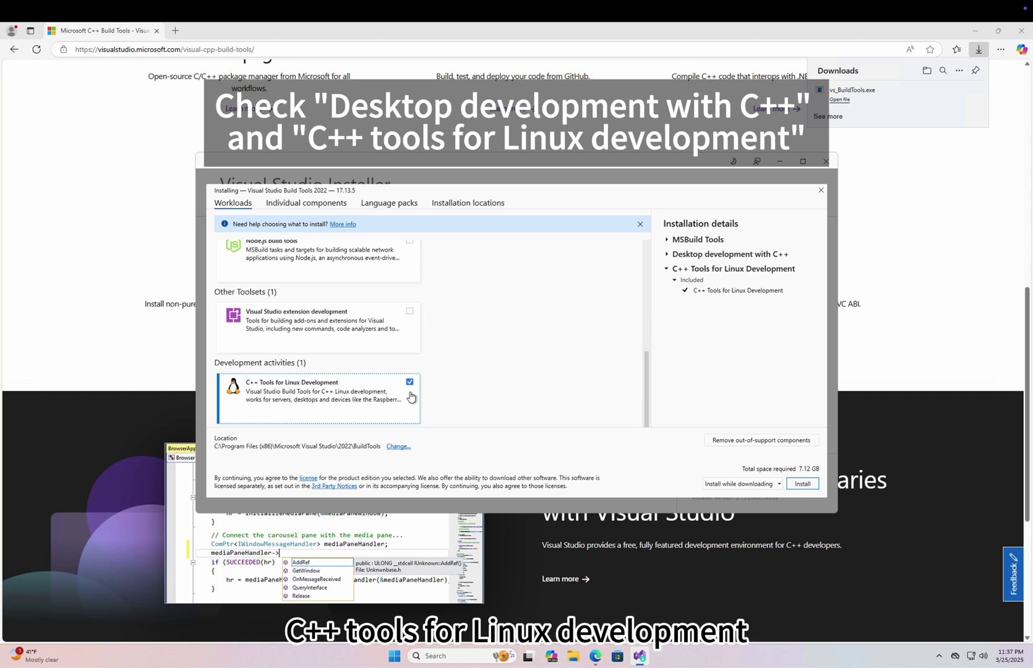
{"action": "left_click", "coordinate": [425, 395]}
{"action": "left_click", "coordinate": [404, 395]}
{"action": "scroll", "coordinate": [474, 394], "scroll_direction": "up", "scroll_amount": 10}
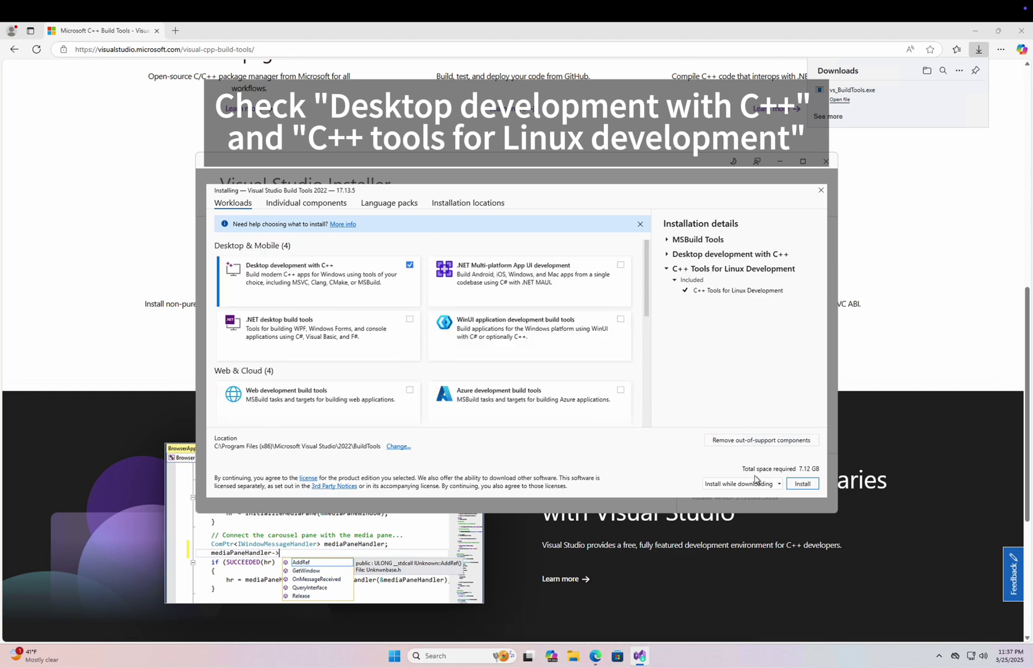
{"action": "left_click", "coordinate": [802, 484]}
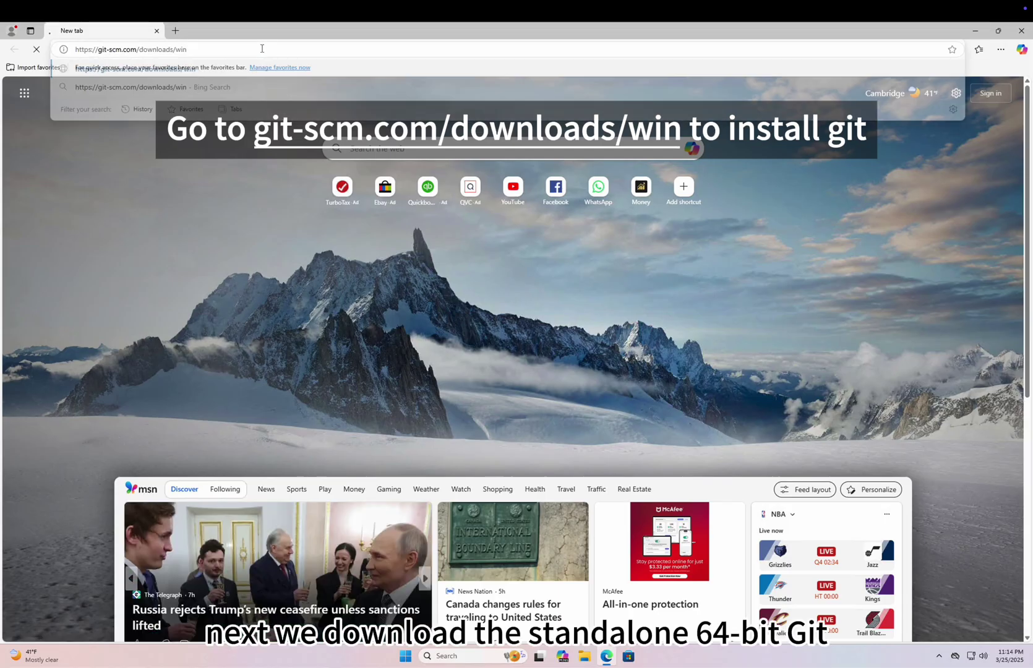
Download and install 64-bit Git for Windows 2.49.0 with default settings.
{"action": "left_click", "coordinate": [498, 222]}
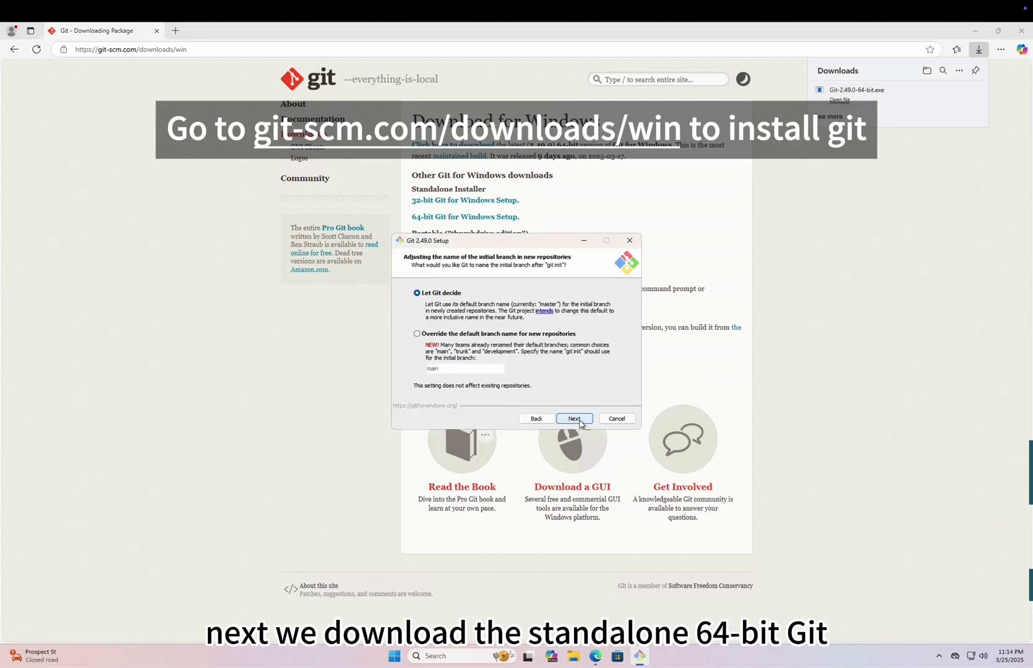
{"action": "left_click", "coordinate": [574, 419]}
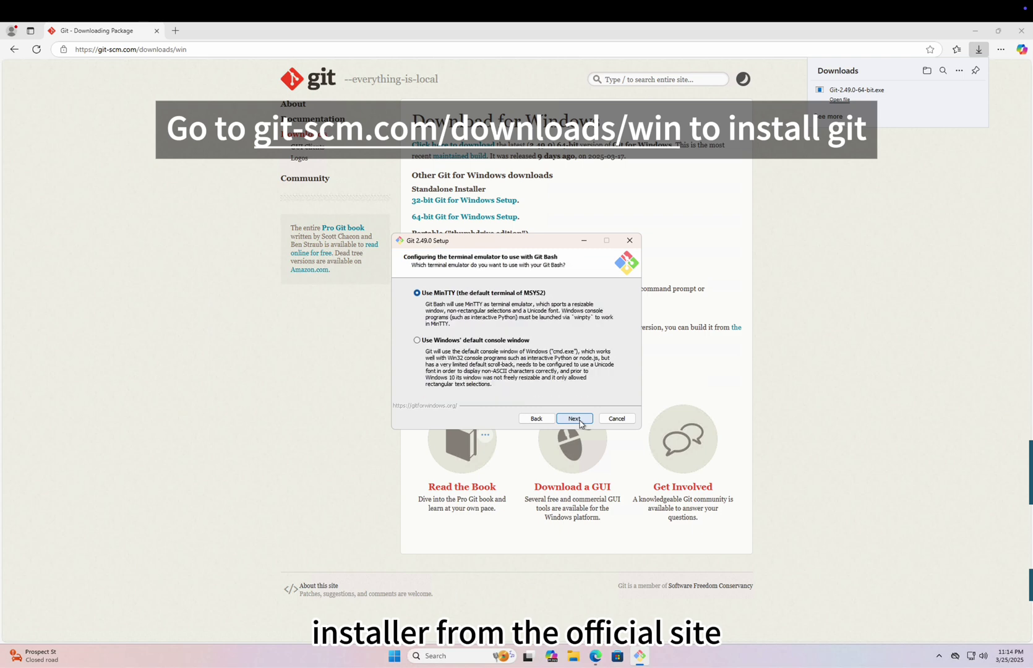
{"action": "left_click", "coordinate": [574, 419]}
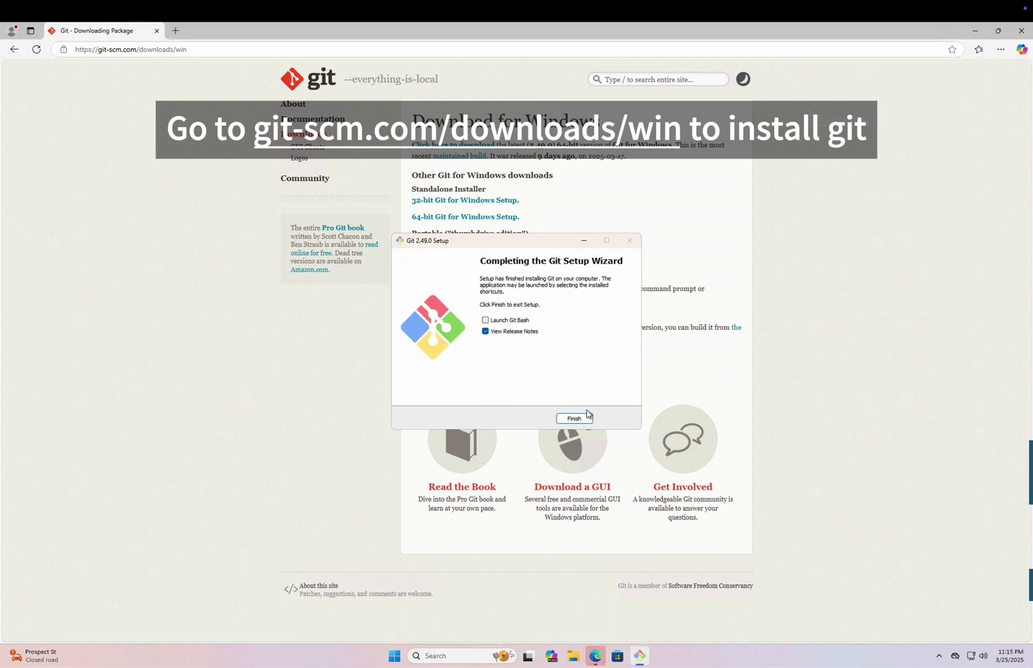
{"action": "left_click", "coordinate": [587, 416]}
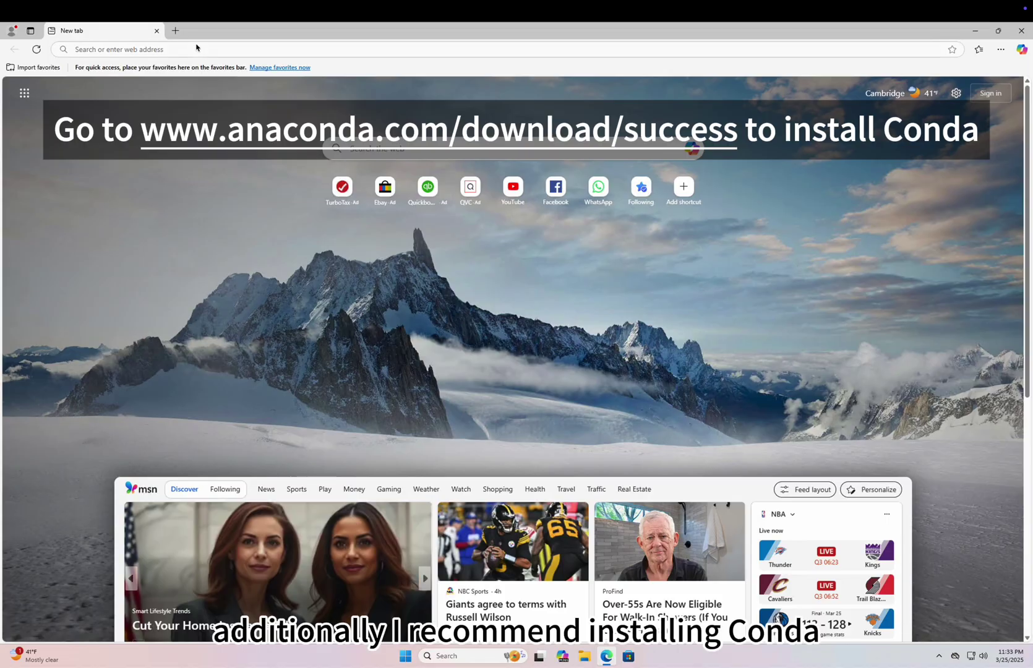
Download the Windows 64-bit Miniconda installer from anaconda.com/download/success.
{"action": "left_click", "coordinate": [200, 52]}
{"action": "type", "text": "https://www.anaconda.com/download/success"}
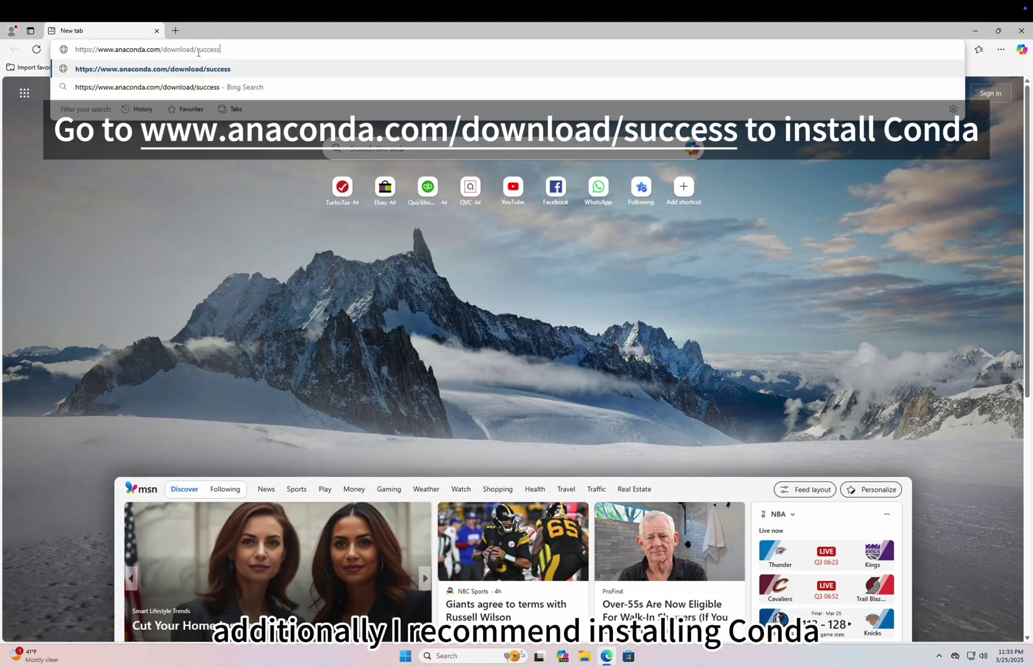
{"action": "key", "text": "Return"}
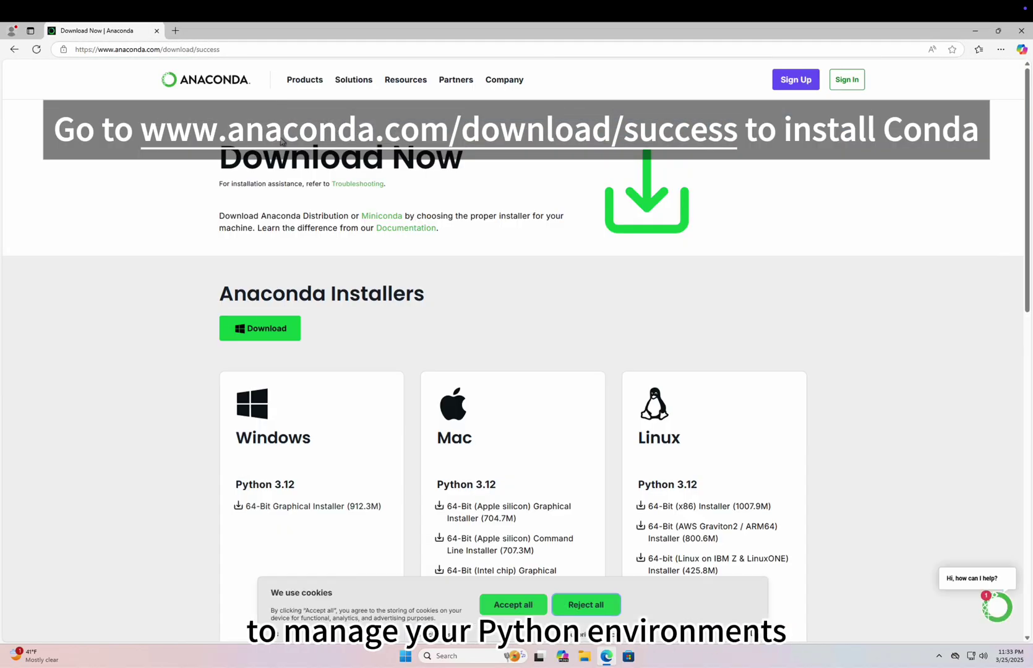
{"action": "scroll", "coordinate": [378, 385], "scroll_direction": "down", "scroll_amount": 1}
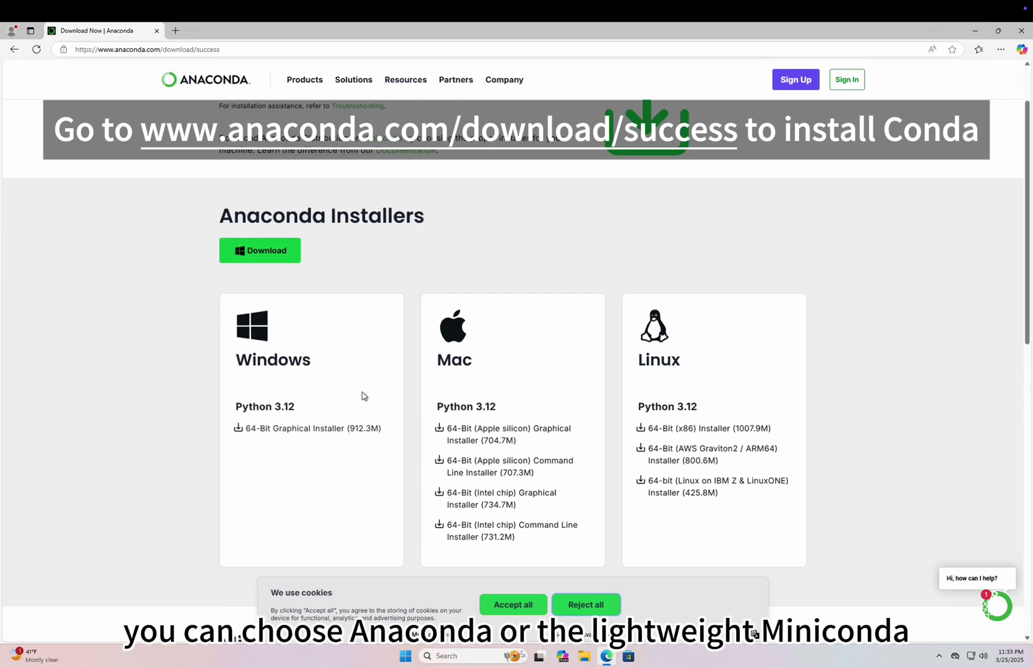
{"action": "scroll", "coordinate": [358, 442], "scroll_direction": "down", "scroll_amount": 1}
{"action": "scroll", "coordinate": [358, 446], "scroll_direction": "down", "scroll_amount": 4}
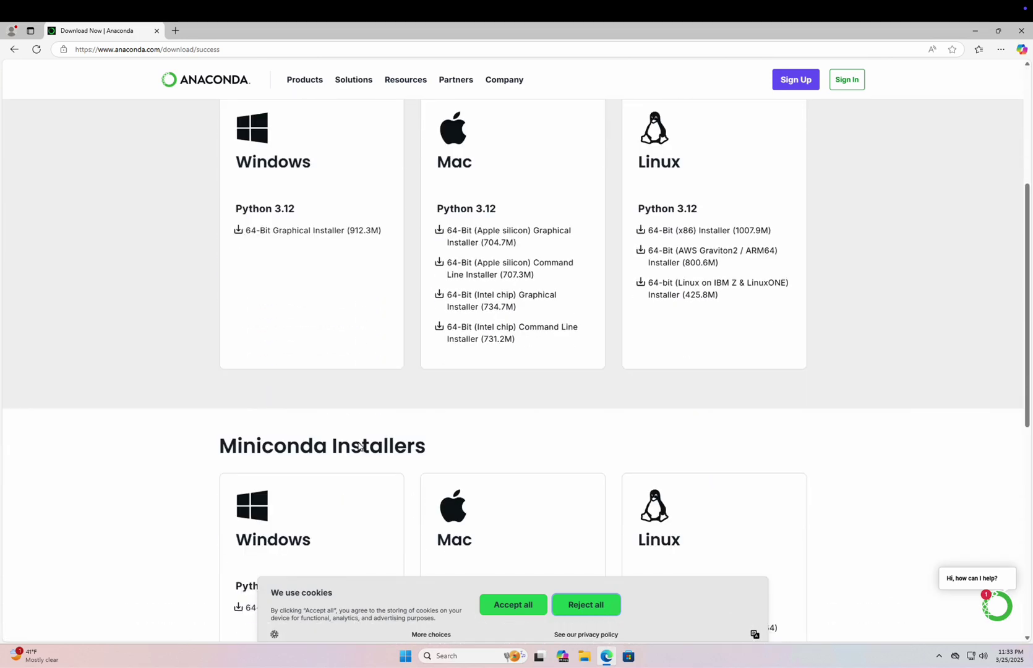
{"action": "left_click", "coordinate": [334, 427]}
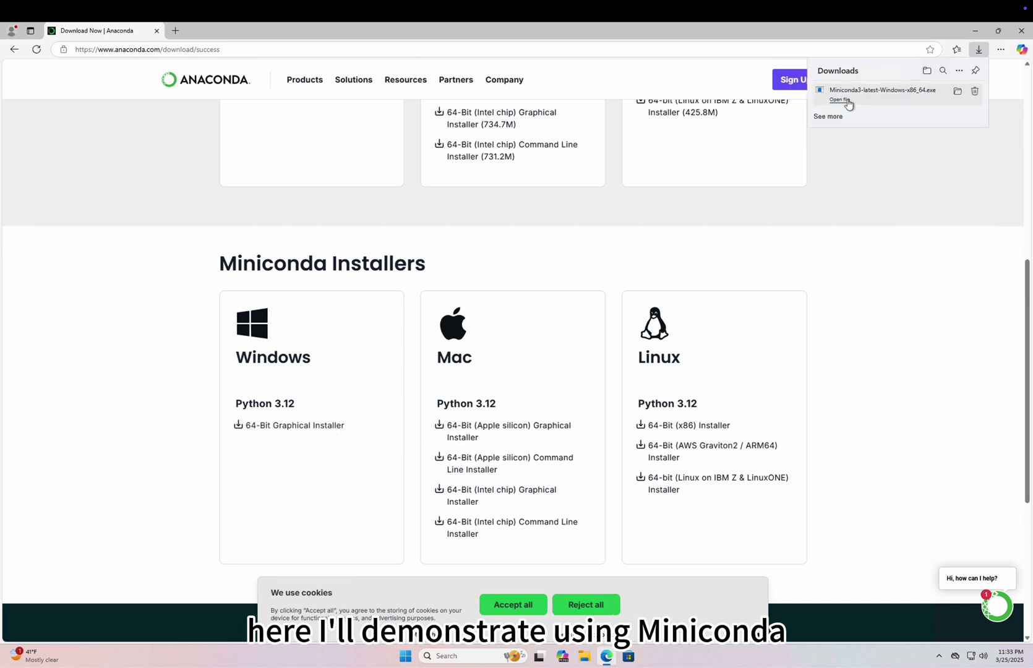
Run the Miniconda3 installer for Just Me with the default options.
{"action": "left_click", "coordinate": [839, 100]}
{"action": "left_click", "coordinate": [569, 418]}
{"action": "left_click", "coordinate": [573, 418]}
{"action": "left_click", "coordinate": [573, 418]}
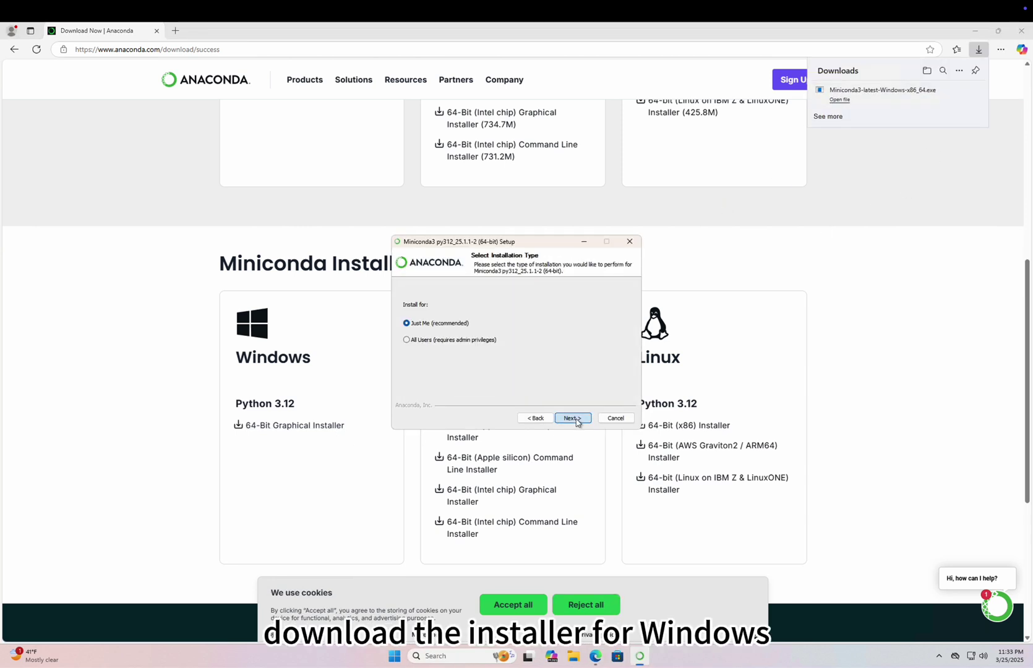
{"action": "left_click", "coordinate": [573, 418]}
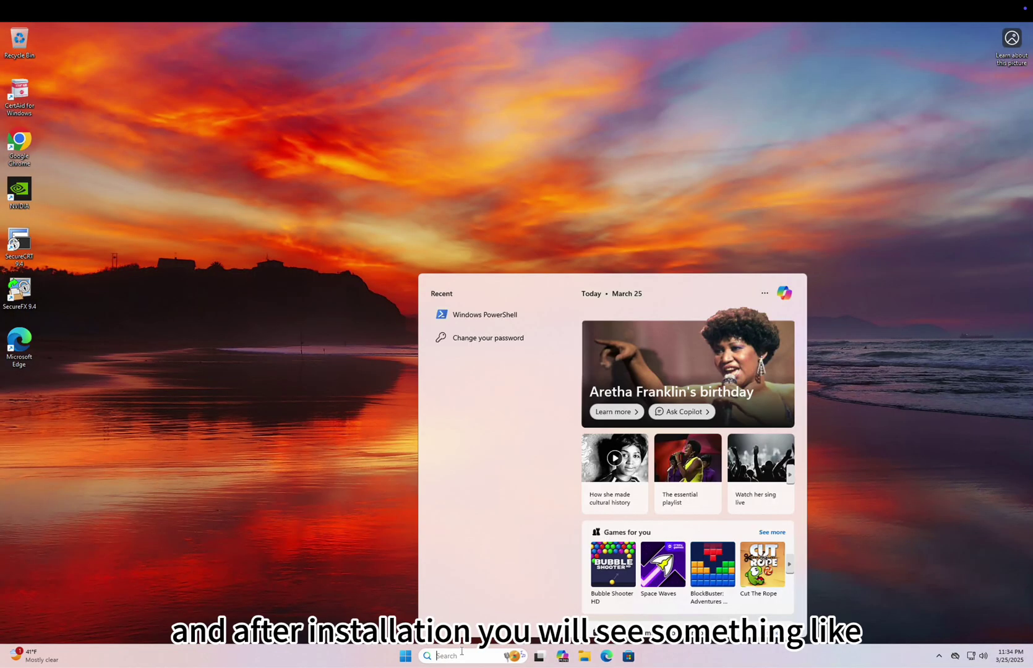
Open Anaconda PowerShell Prompt and confirm python --version reports Python 3.12.9.
{"action": "type", "text": "conda"}
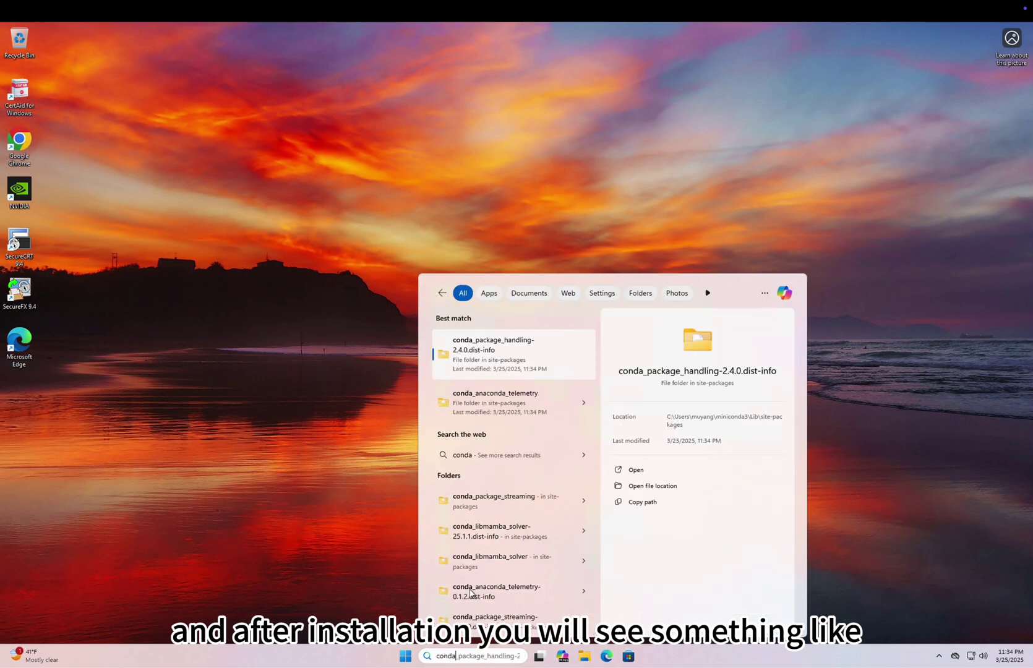
{"action": "key", "text": "BackSpace"}
{"action": "key", "text": "BackSpace"}
{"action": "key", "text": "BackSpace"}
{"action": "type", "text": "power"}
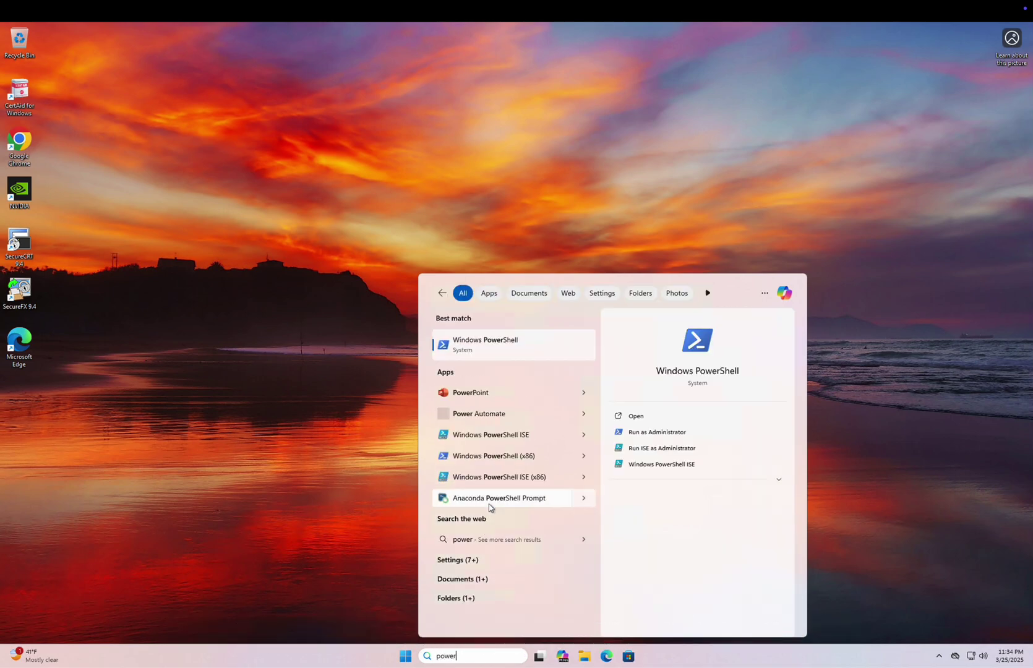
{"action": "key", "text": "Escape"}
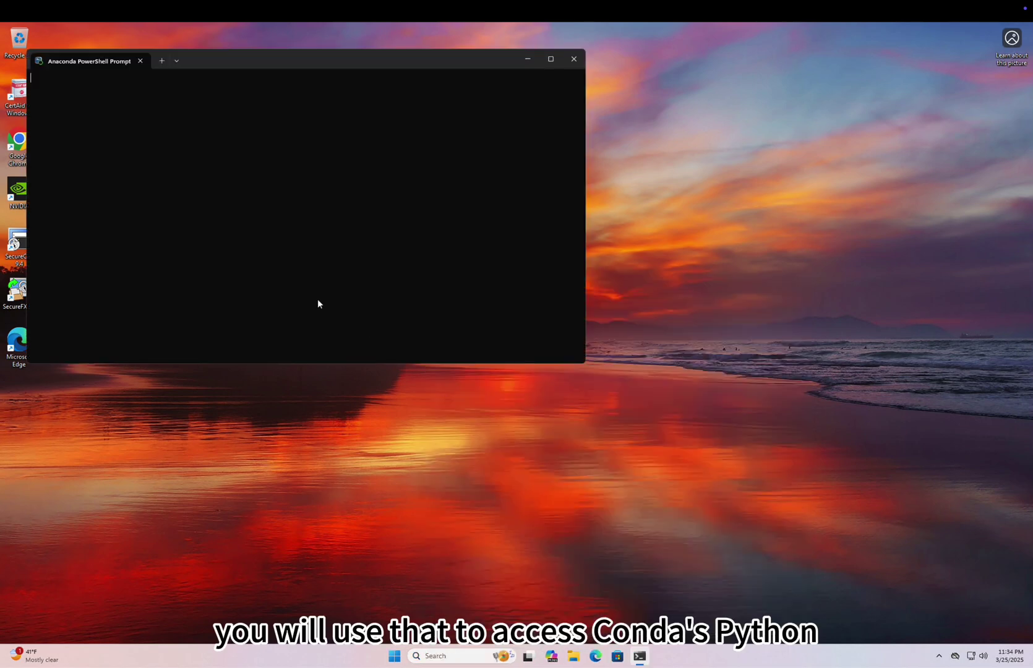
{"action": "type", "text": "python --versi"}
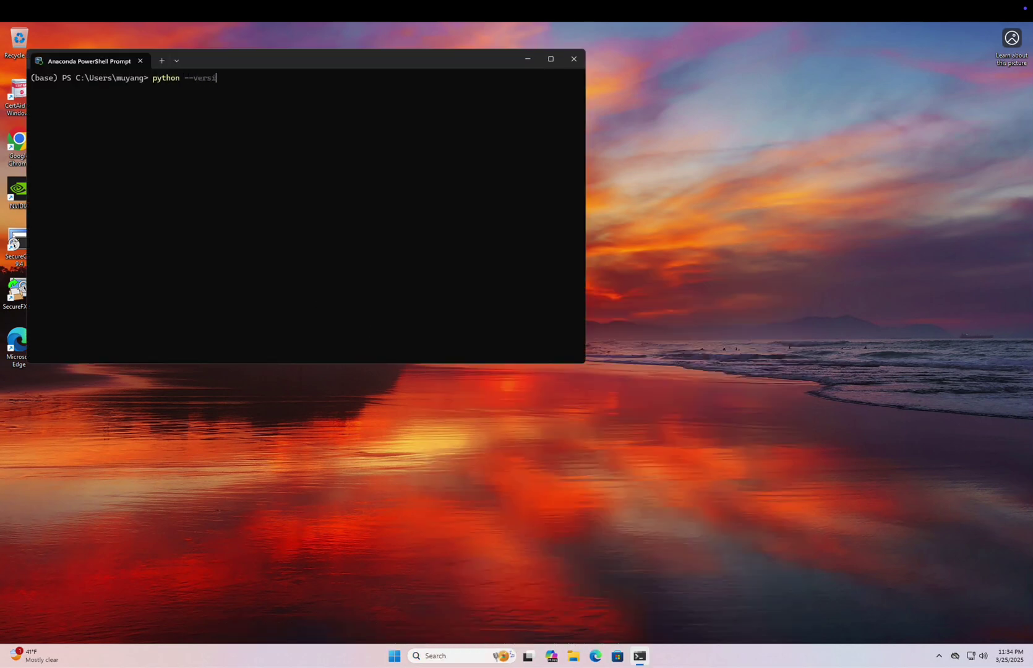
{"action": "type", "text": "on"}
{"action": "key", "text": "Return"}
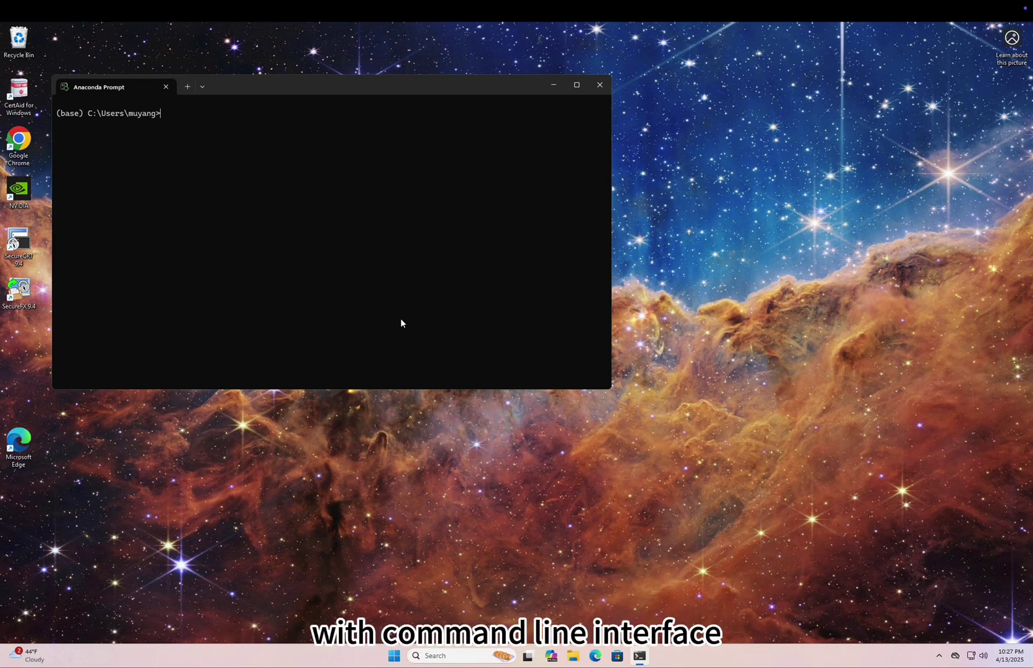
Create the comfyui environment with conda create -n comfyui python=3.10, confirming with y.
{"action": "type", "text": "conda "}
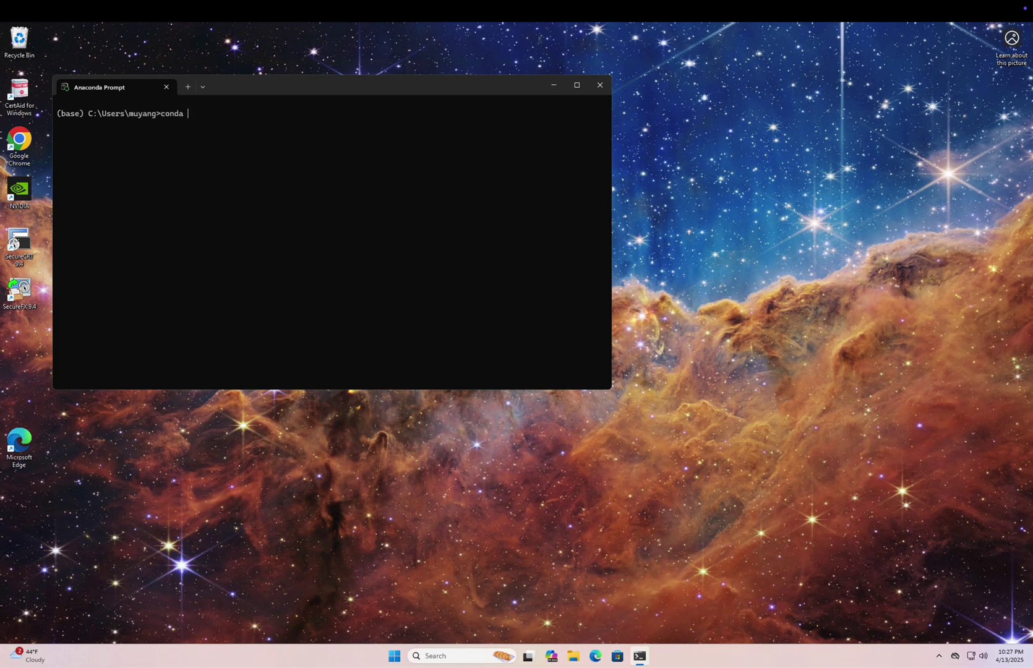
{"action": "type", "text": "create -n comfyui python=3.10"}
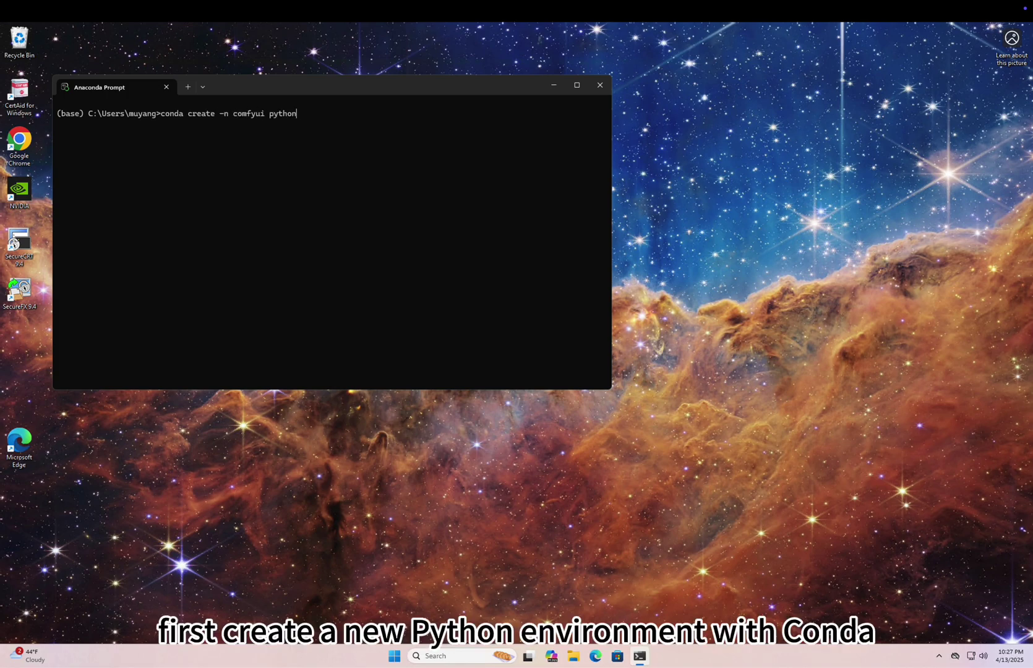
{"action": "key", "text": "Return"}
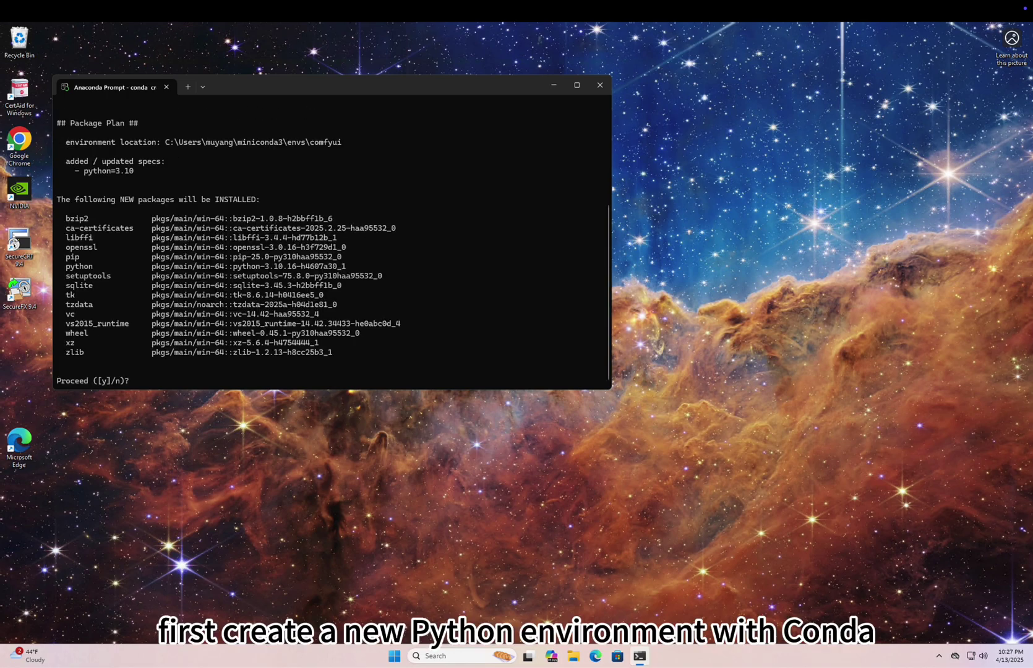
{"action": "type", "text": "y"}
{"action": "key", "text": "Return"}
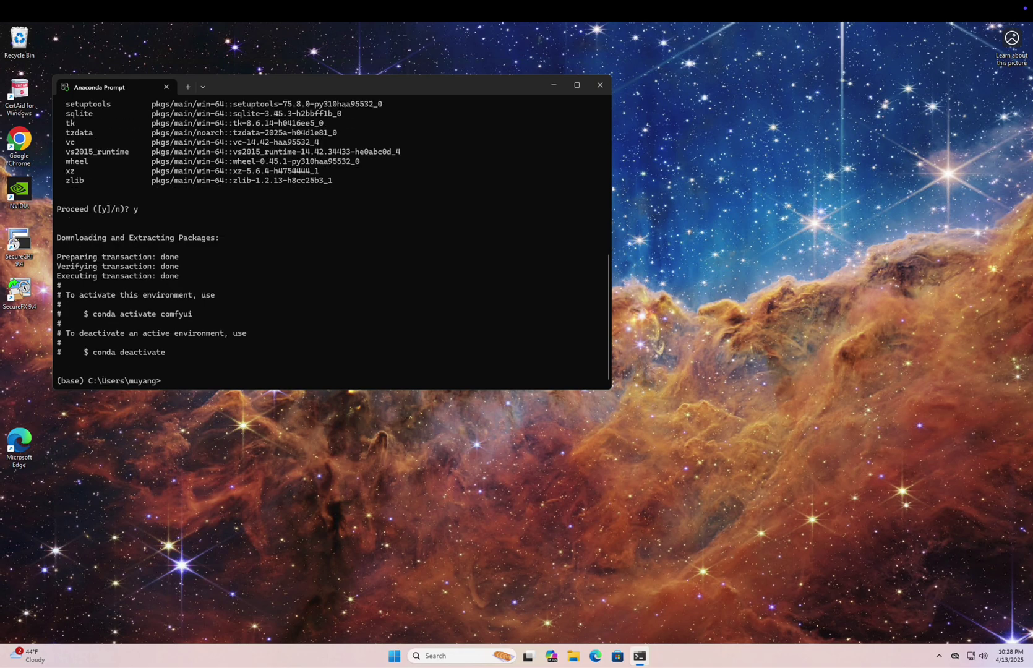
Activate the comfyui environment and install comfy-cli with pip.
{"action": "left_click_drag", "start_coordinate": [83, 314], "coordinate": [193, 314]}
{"action": "key", "text": "ctrl+c"}
{"action": "key", "text": "ctrl+v"}
{"action": "key", "text": "Return"}
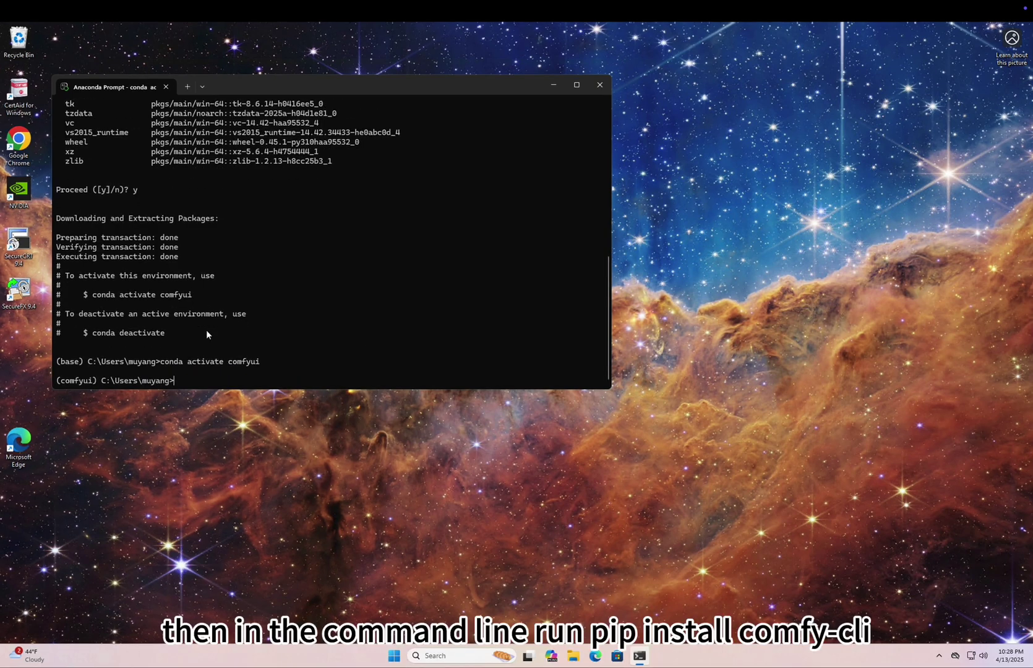
{"action": "type", "text": "pip install comfy-cli"}
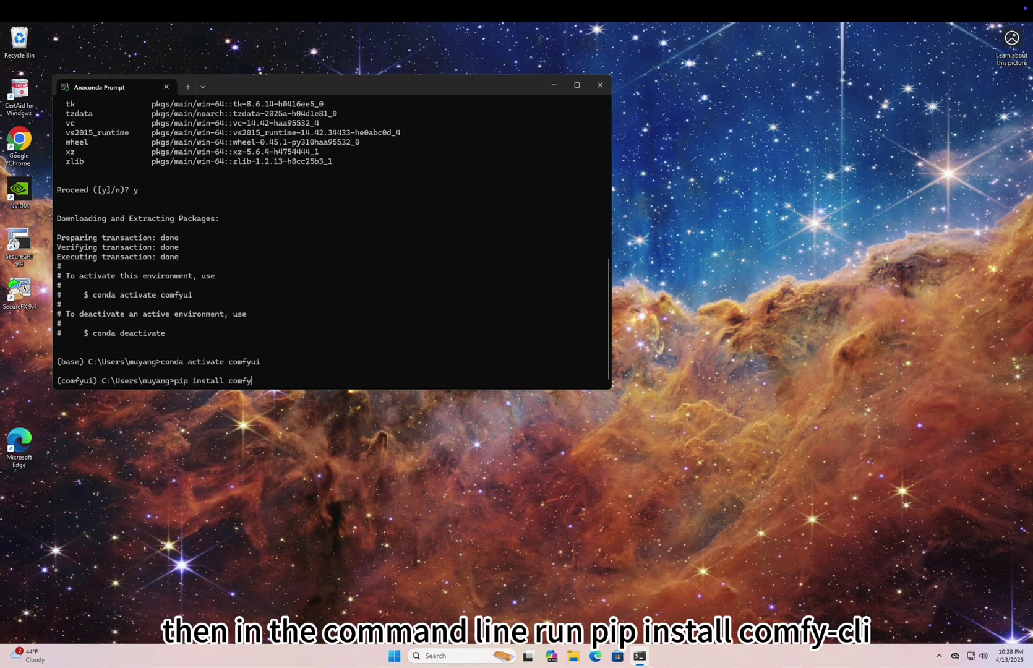
{"action": "key", "text": "Return"}
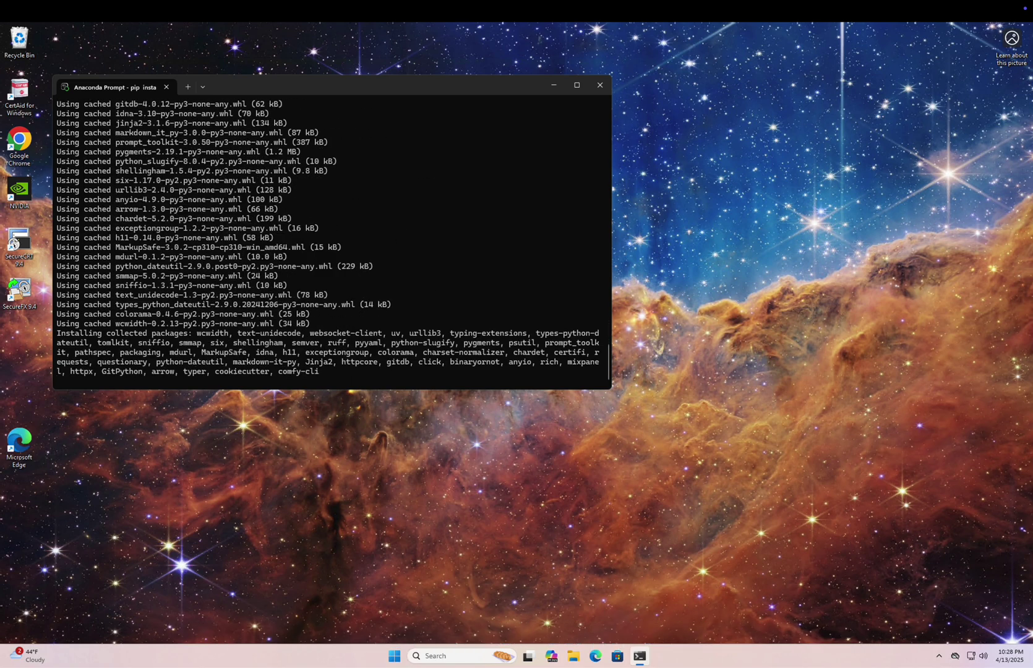
Install ComfyUI for an NVIDIA GPU using comfy-cli install, confirming with y.
{"action": "type", "text": "comfy-cli inst"}
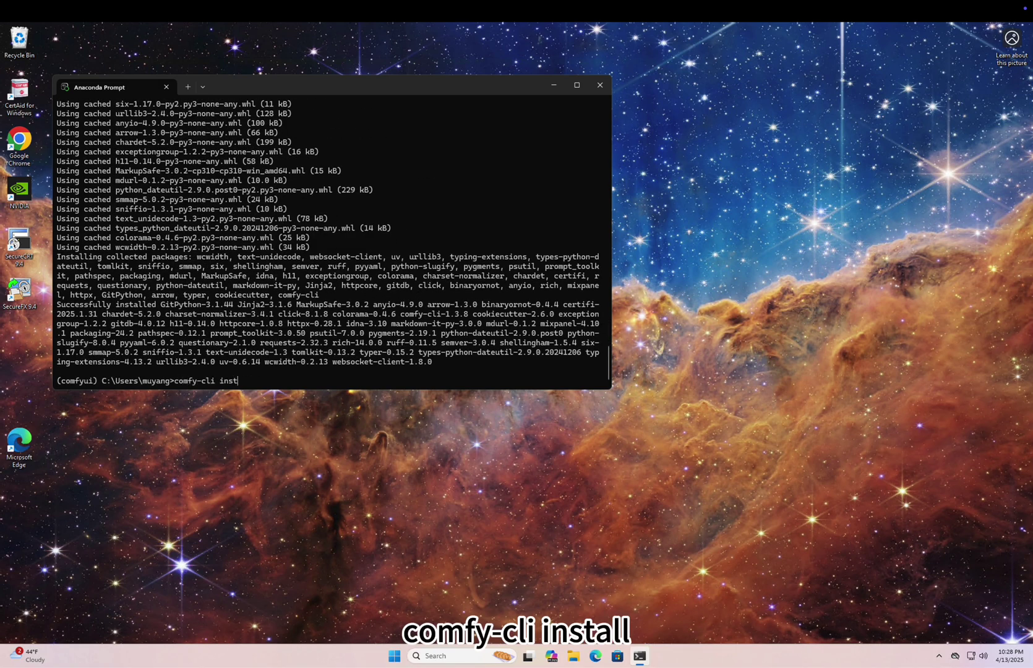
{"action": "type", "text": "all"}
{"action": "key", "text": "Return"}
{"action": "key", "text": "Return"}
{"action": "type", "text": "y"}
{"action": "key", "text": "Return"}
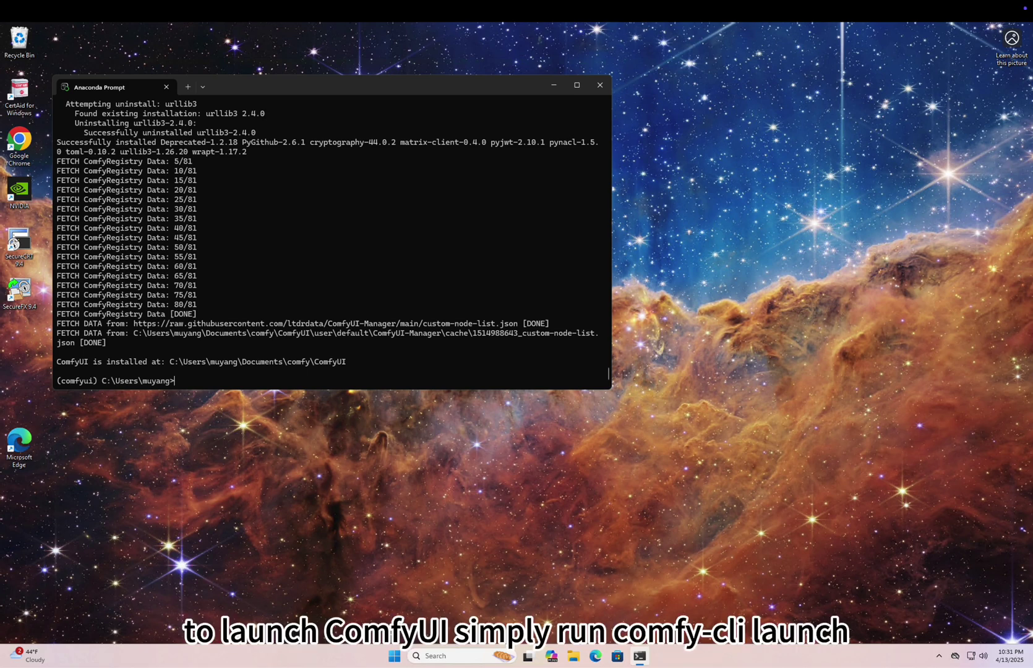
Copy the ComfyUI install path and start ComfyUI with comfy-cli launch.
{"action": "type", "text": "comfy-cli launch"}
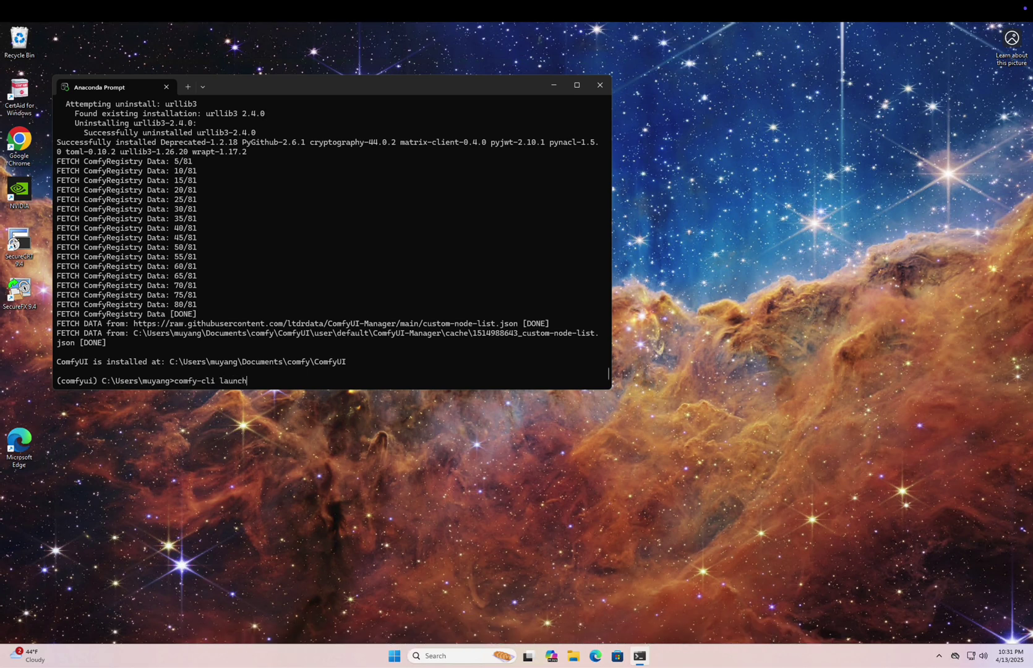
{"action": "left_click_drag", "start_coordinate": [171, 367], "coordinate": [348, 364]}
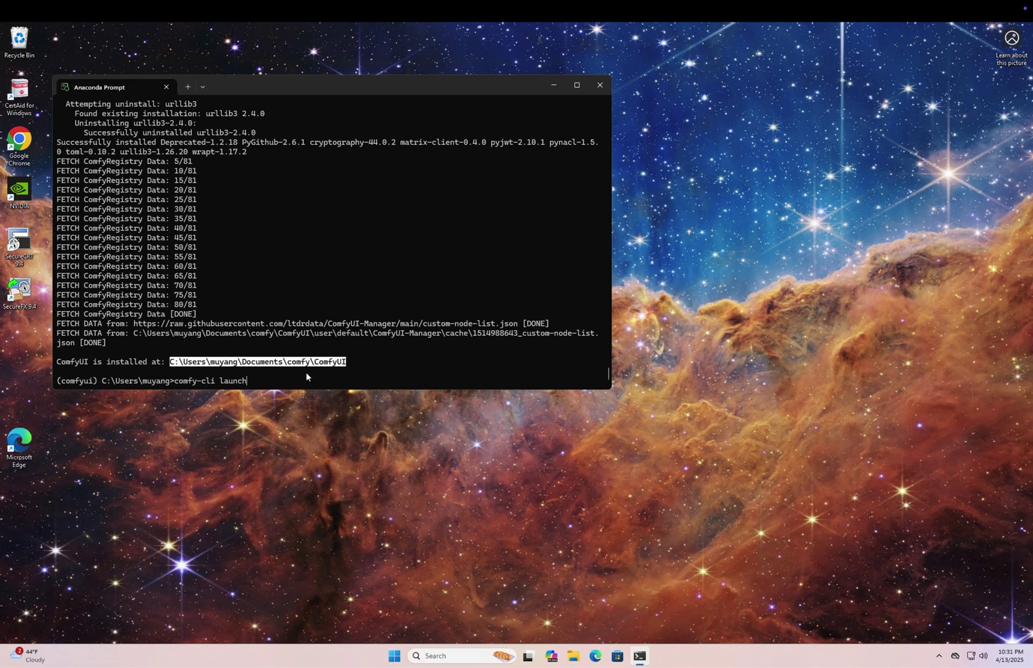
{"action": "key", "text": "ctrl+c"}
{"action": "key", "text": "Return"}
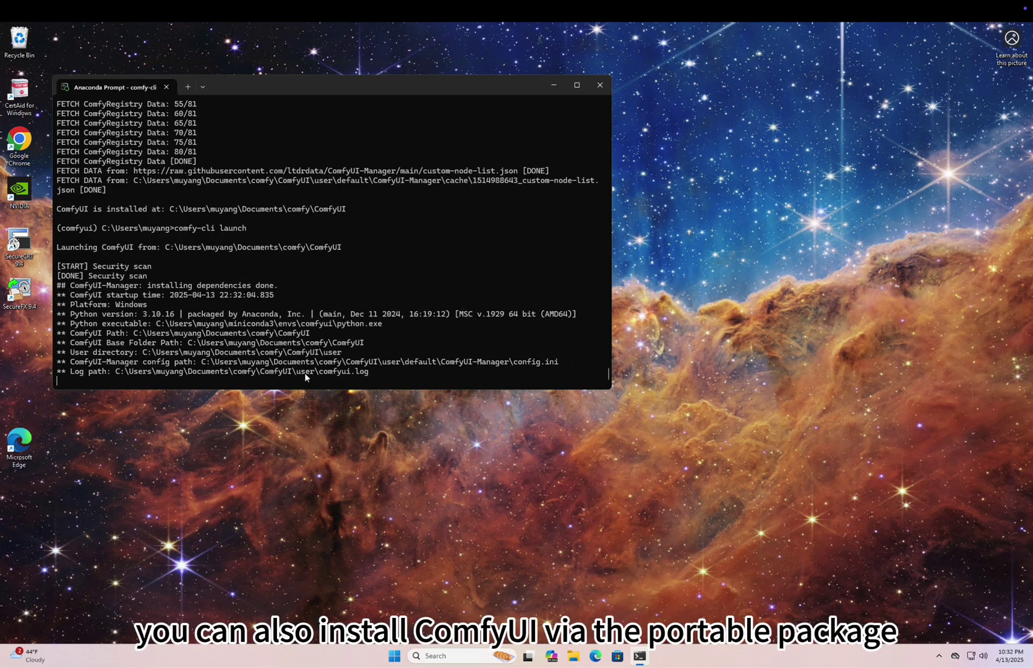
Select the comfyui environment's python.exe path in the ComfyUI startup log.
{"action": "left_click_drag", "start_coordinate": [70, 313], "coordinate": [379, 324]}
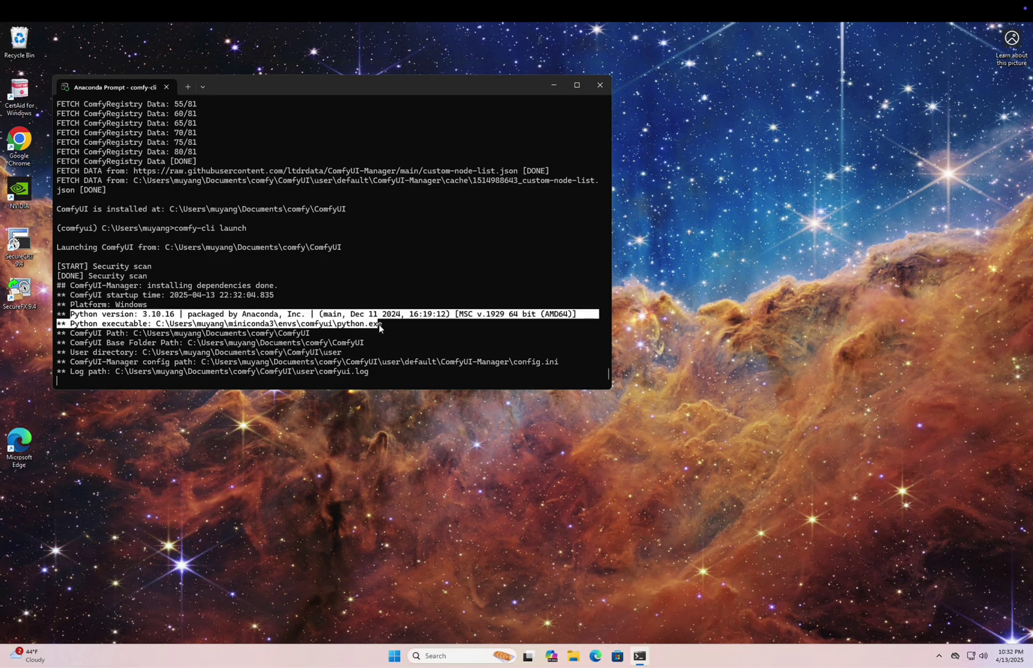
{"action": "left_click", "coordinate": [359, 326]}
{"action": "triple_click", "coordinate": [341, 327]}
{"action": "left_click_drag", "start_coordinate": [157, 276], "coordinate": [385, 276]}
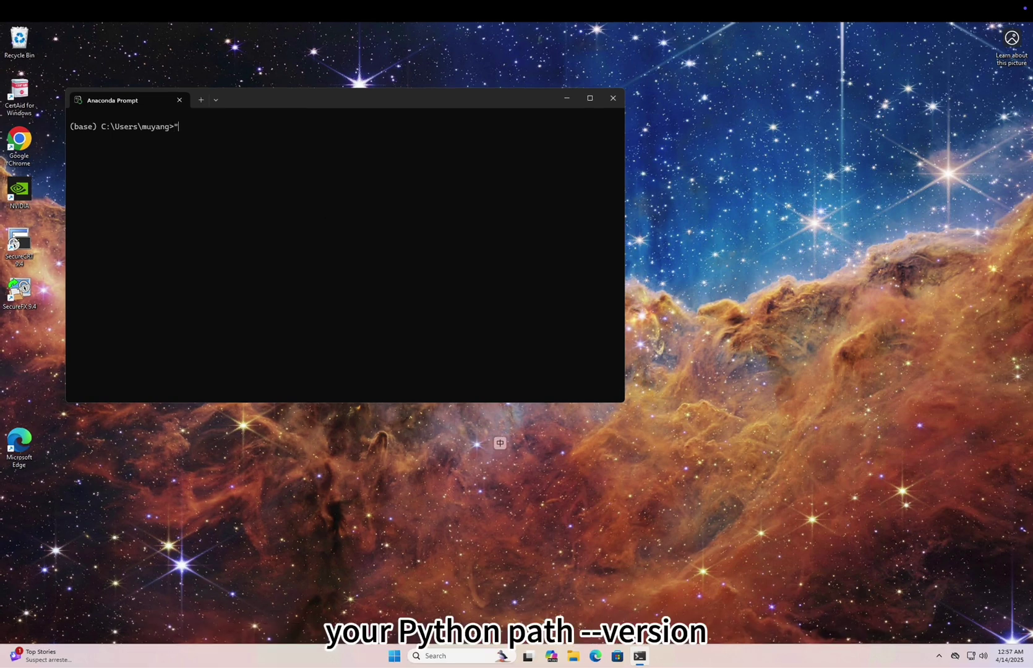
Check that the comfyui environment's python.exe reports version 3.10.16.
{"action": "key", "text": "ctrl+v"}
{"action": "type", "text": "--version"}
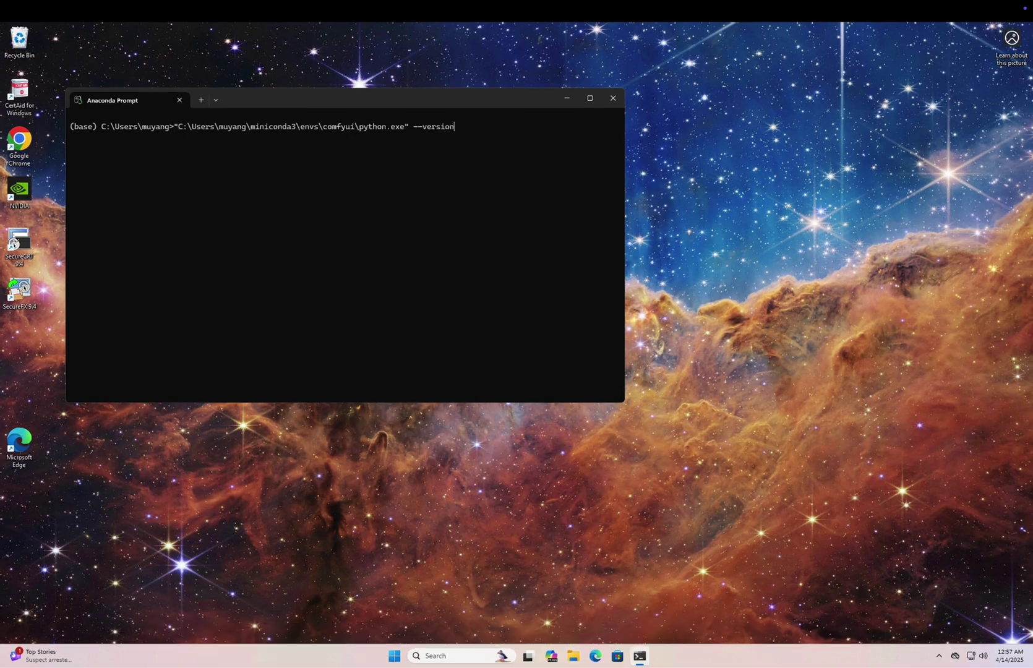
{"action": "key", "text": "Return"}
Show the installed torch package (2.6.0+cu126) and begin a pip install with that Python.
{"action": "type", "text": "\""}
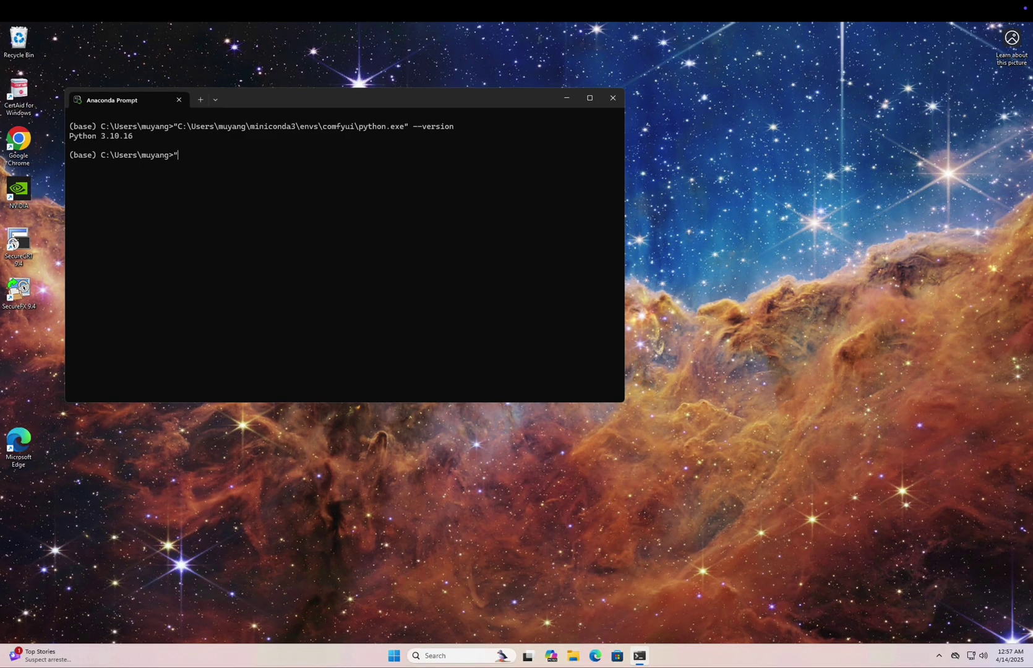
{"action": "key", "text": "ctrl+v"}
{"action": "type", "text": "\" "}
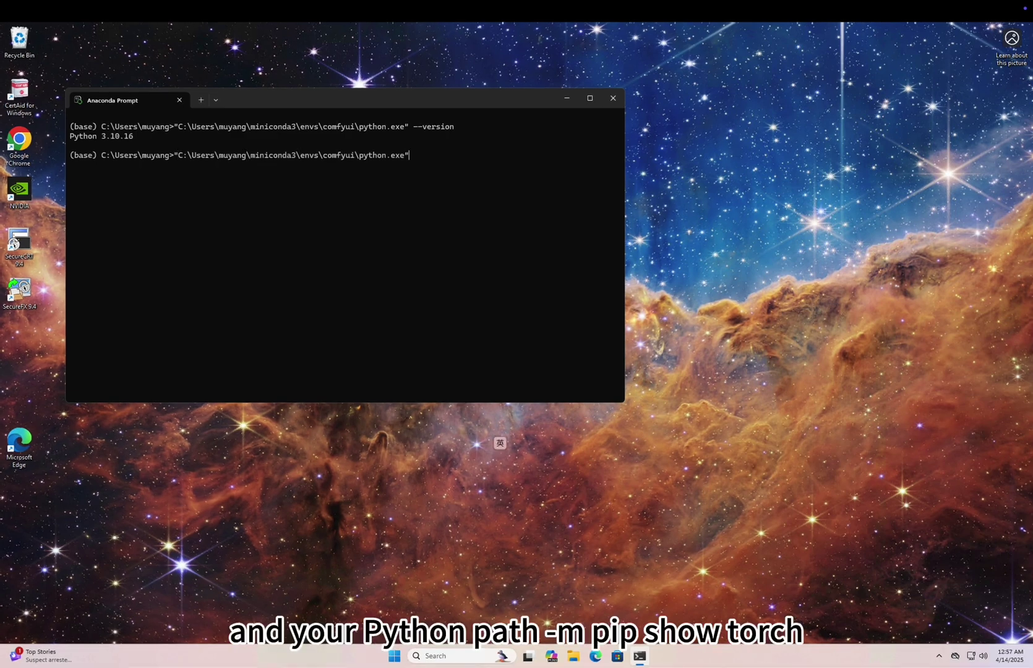
{"action": "type", "text": "-m pip "}
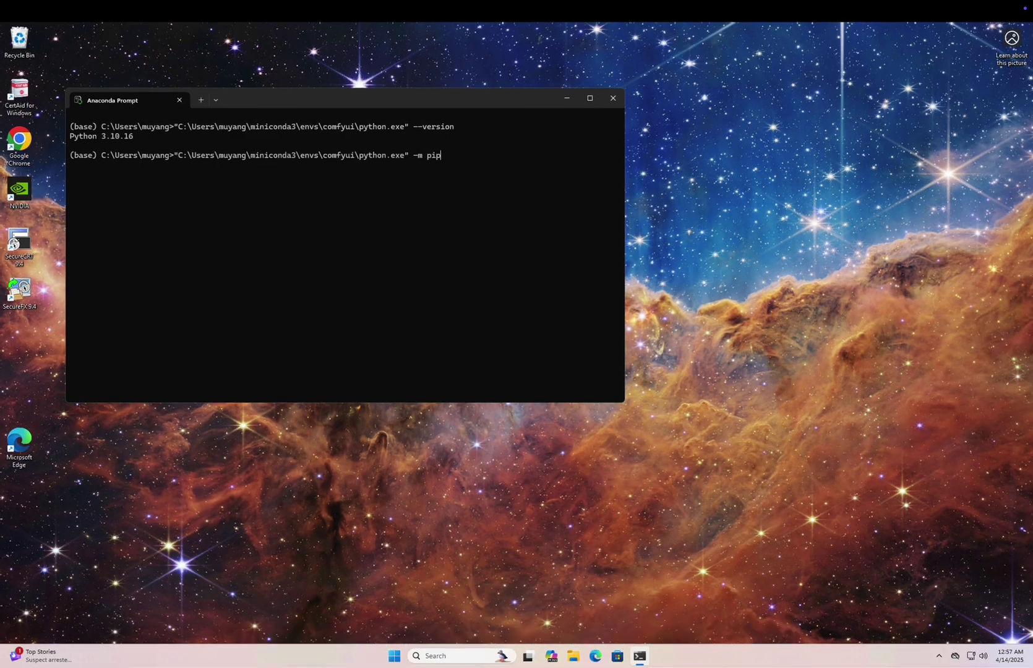
{"action": "type", "text": "show torch"}
{"action": "key", "text": "Return"}
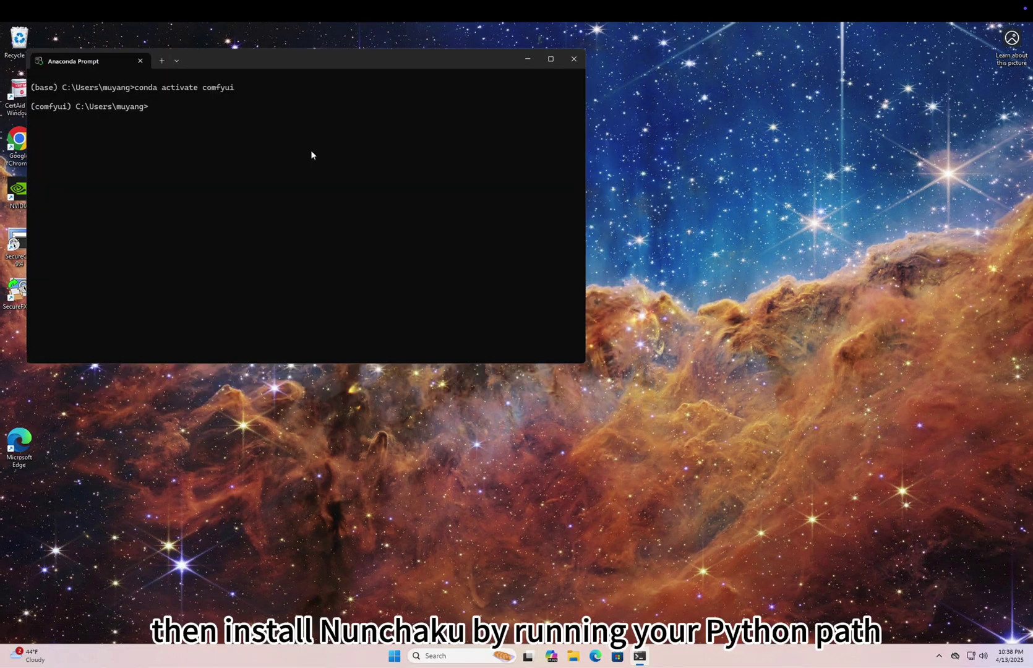
{"action": "key", "text": "ctrl+v"}
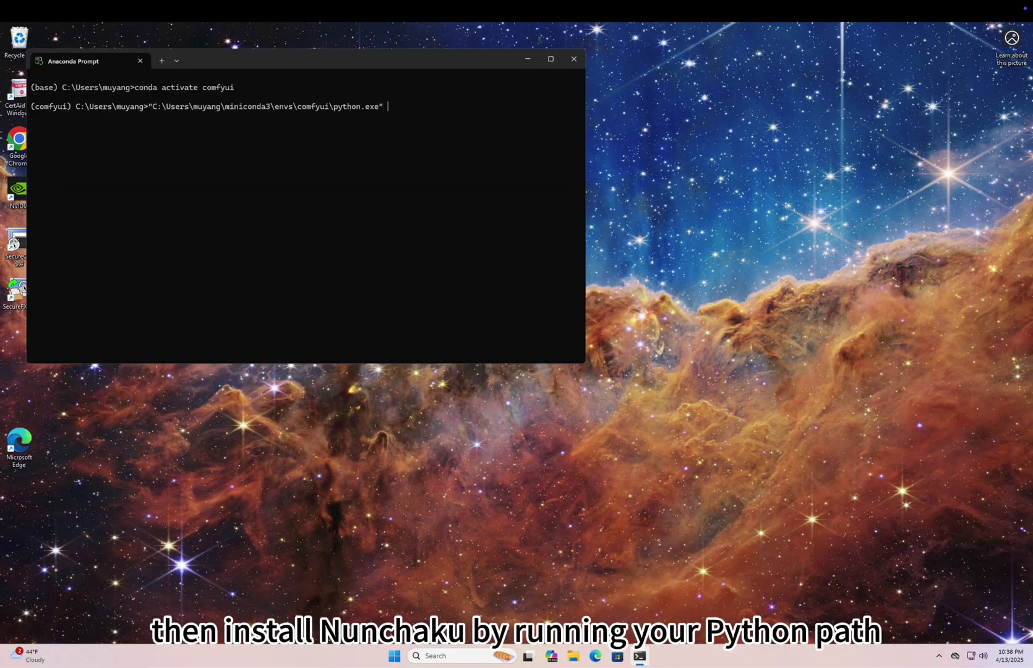
{"action": "type", "text": "-m pip install"}
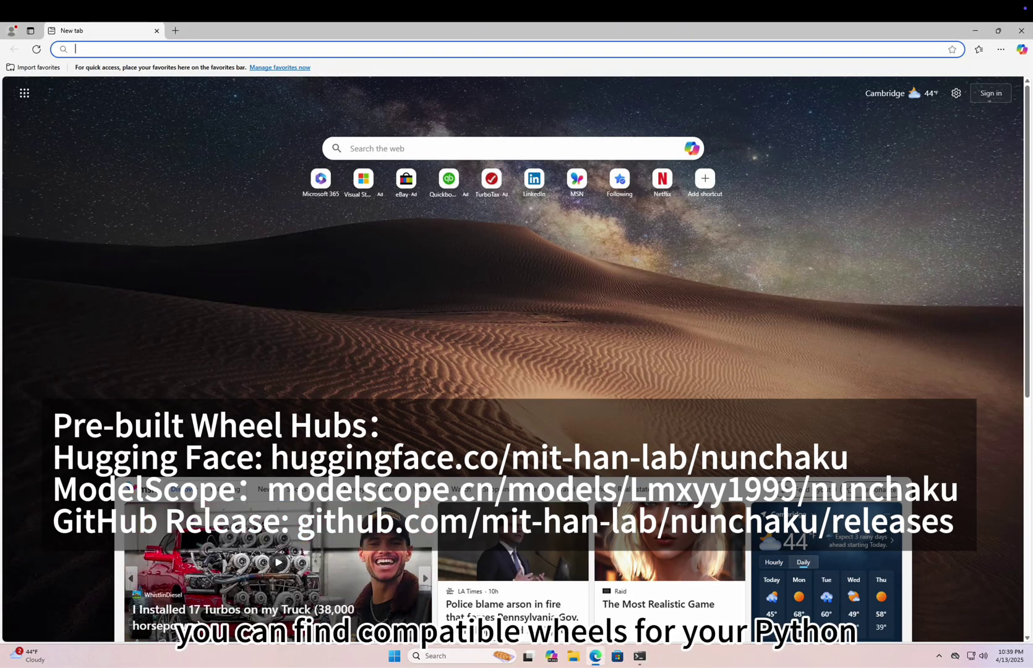
Go to the mit-han-lab/nunchaku repository page on Hugging Face.
{"action": "left_click", "coordinate": [214, 52]}
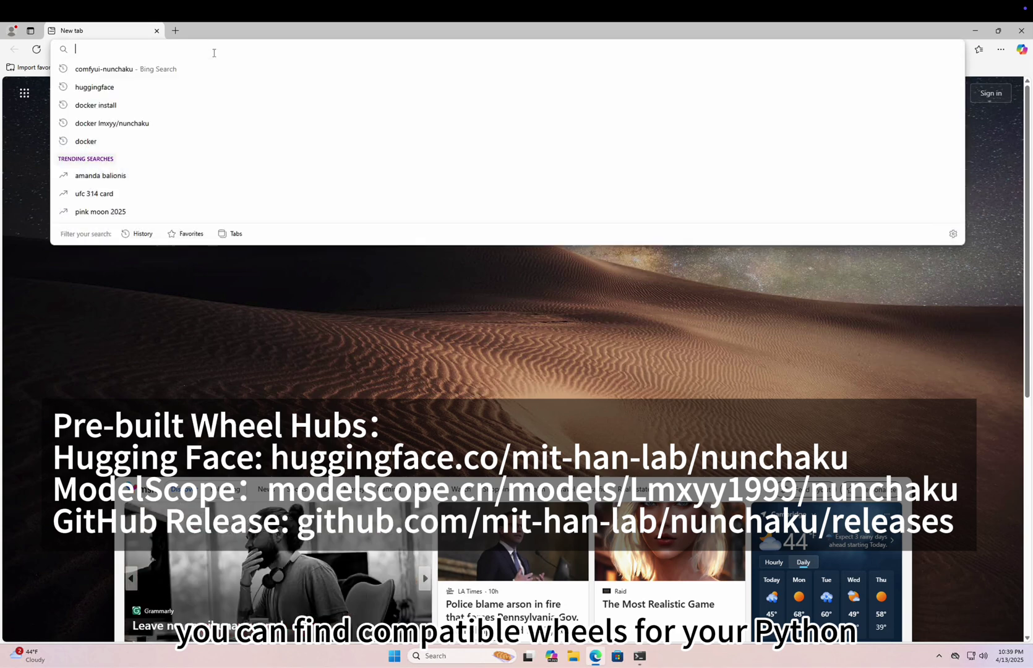
{"action": "key", "text": "ctrl+v"}
{"action": "key", "text": "Return"}
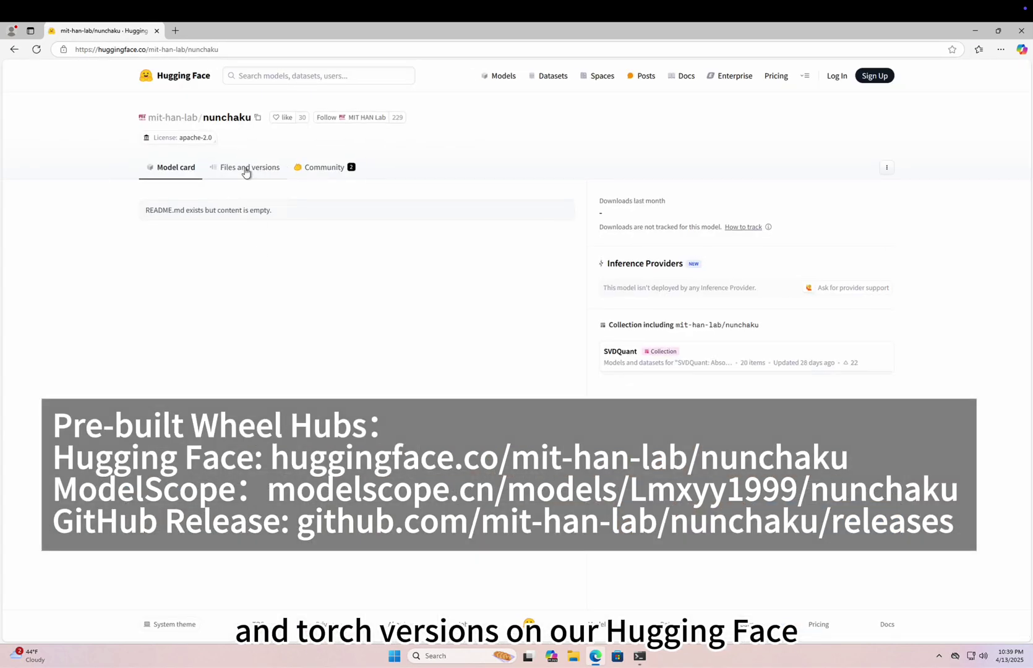
Copy the nunchaku-0.2.0+torch2.6 cp310 win_amd64 wheel's download link into the pip install command.
{"action": "left_click", "coordinate": [246, 172]}
{"action": "scroll", "coordinate": [303, 346], "scroll_direction": "down", "scroll_amount": 6}
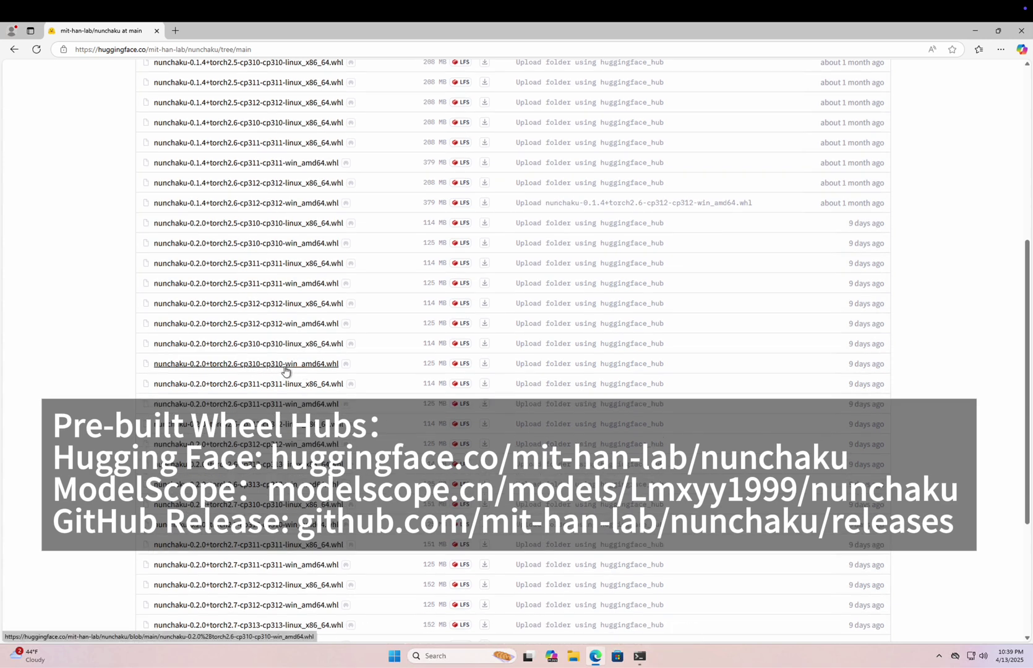
{"action": "left_click", "coordinate": [285, 368]}
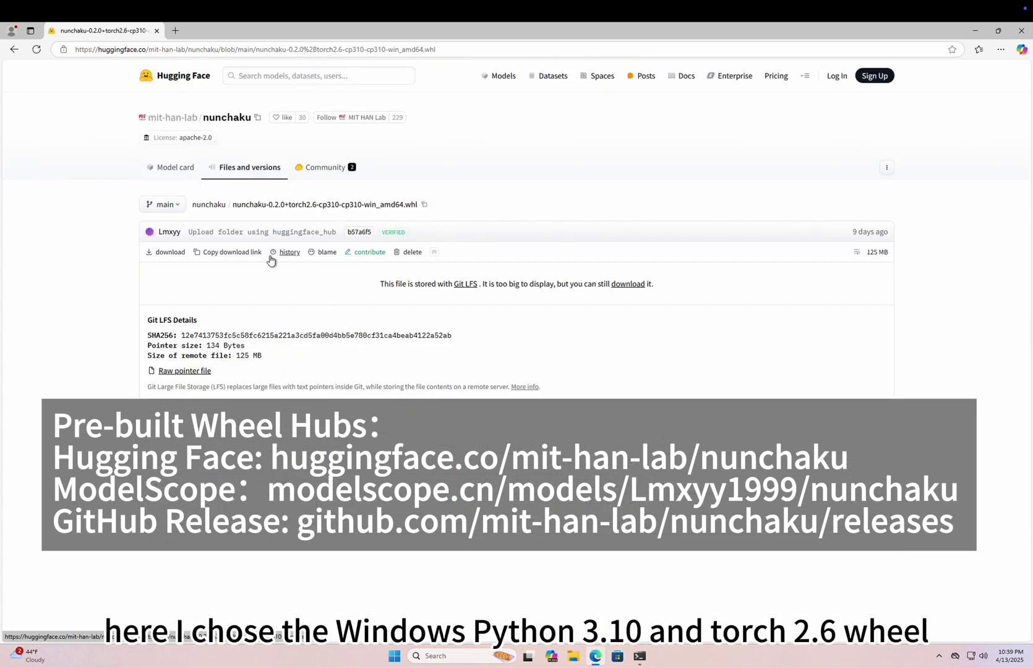
{"action": "left_click", "coordinate": [230, 253]}
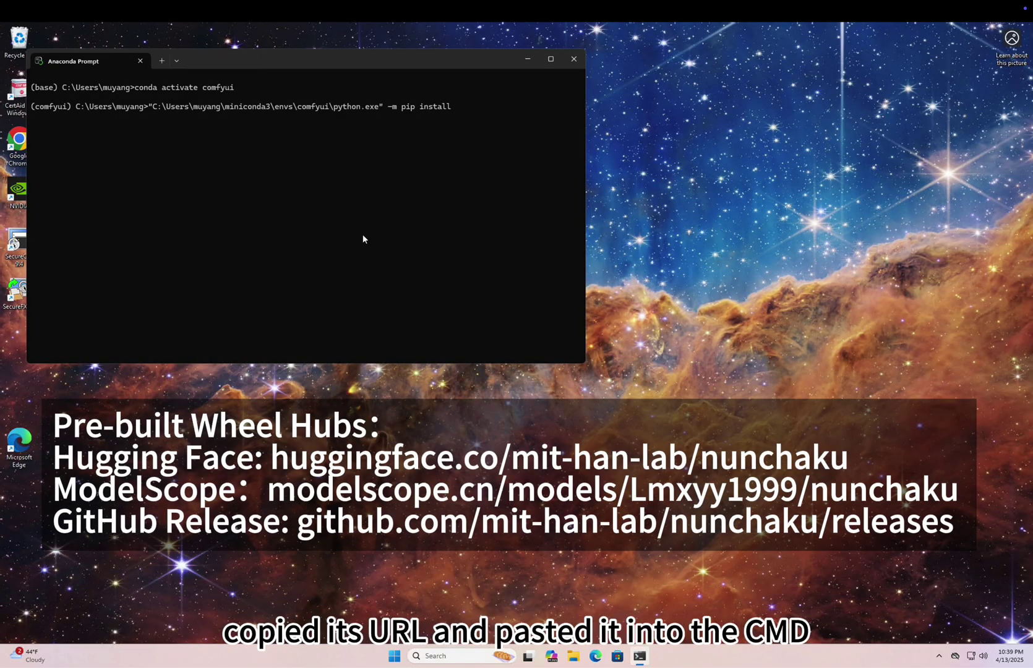
{"action": "key", "text": "ctrl+v"}
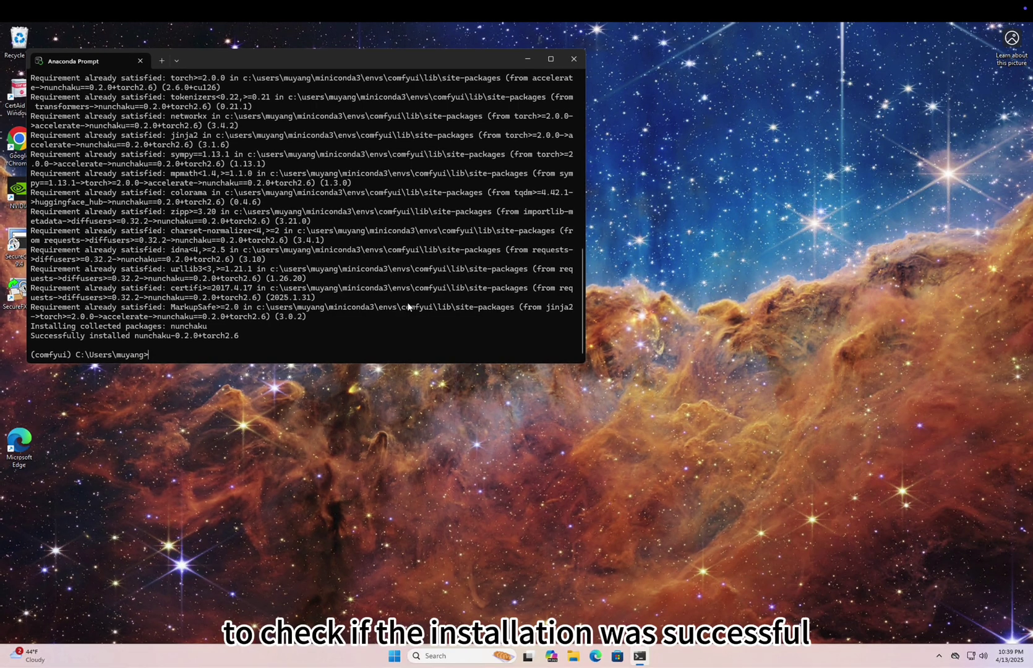
Run the comfyui python.exe with -c "import nunchaku" to confirm it imports without errors.
{"action": "key", "text": "ctrl+v"}
{"action": "type", "text": "-c "}
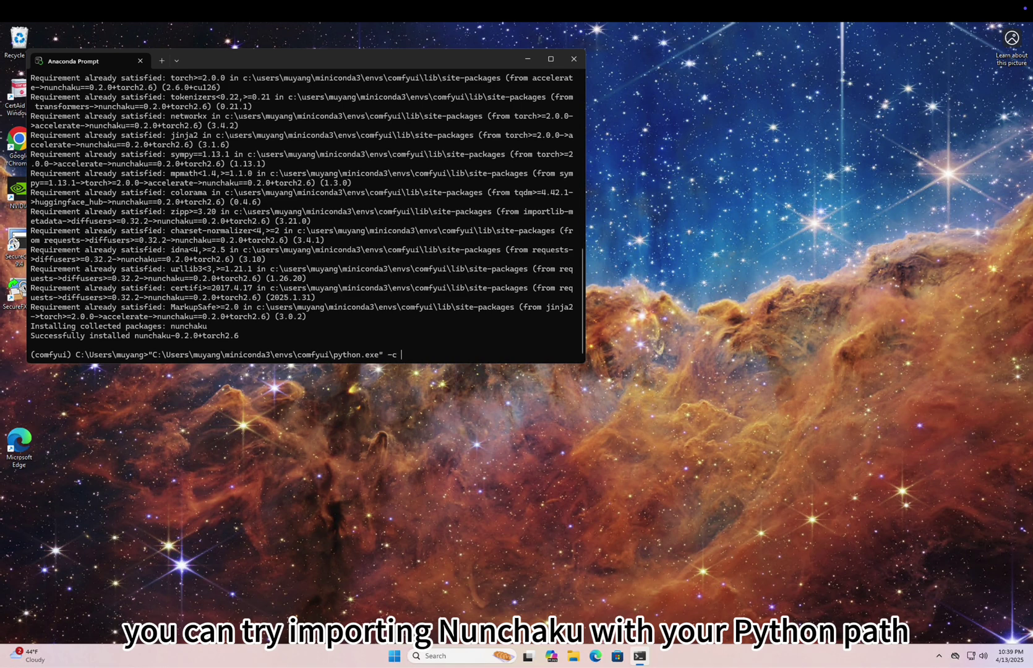
{"action": "type", "text": "\"import n"}
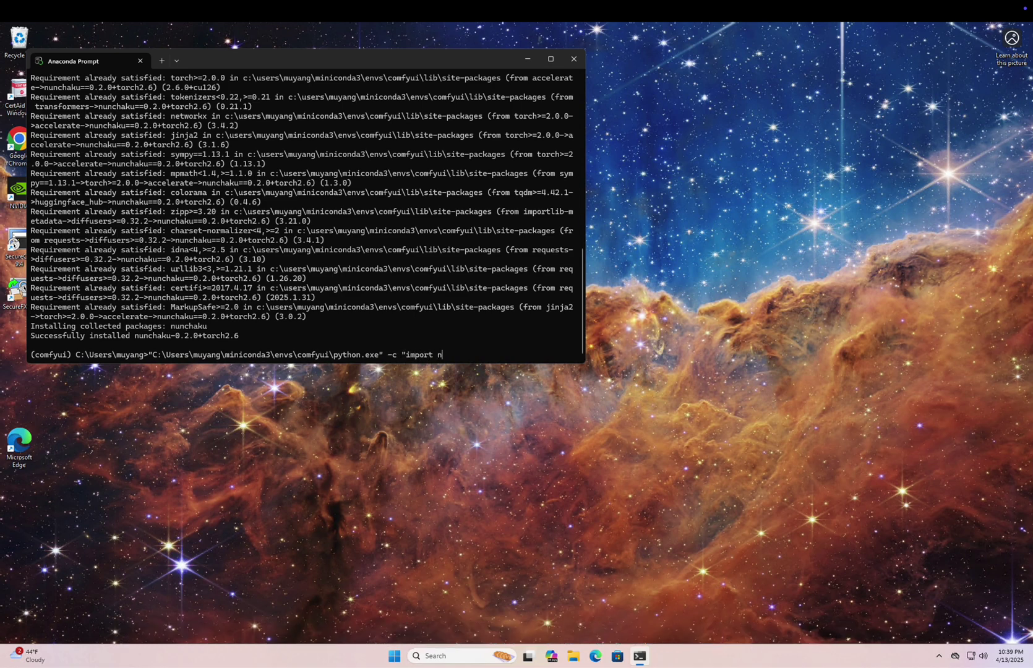
{"action": "type", "text": "unchaku\""}
{"action": "key", "text": "Return"}
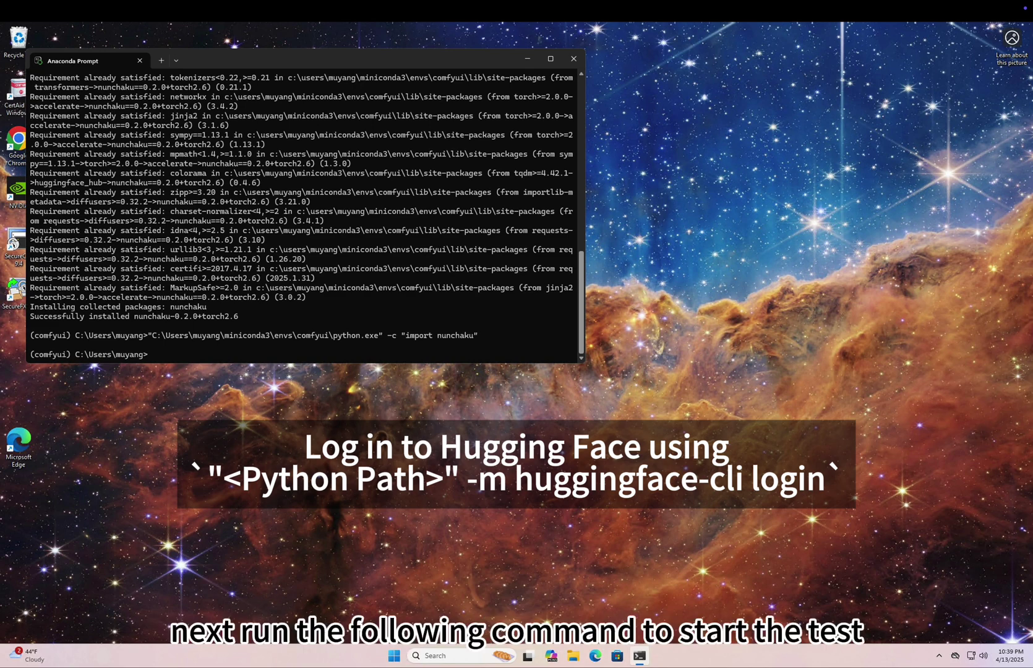
Run -m nunchaku.test with the comfyui python.exe to generate a FLUX-schnell test image.
{"action": "type", "text": "\""}
{"action": "type", "text": "C:\\Users\\muyang\\miniconda3\\envs\\comfyui\\python.exe\""}
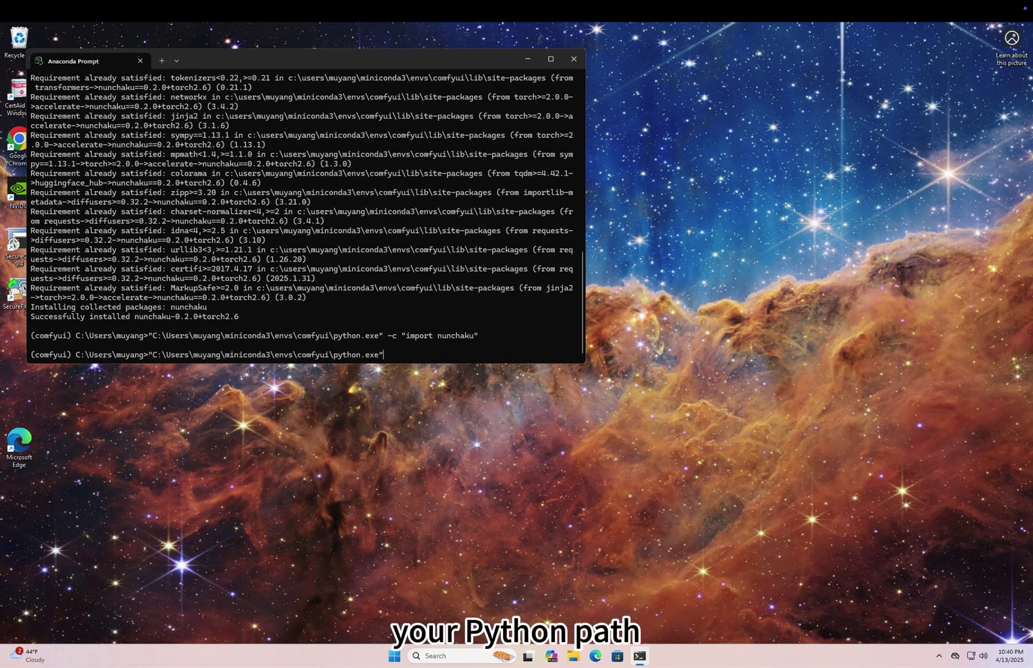
{"action": "type", "text": "-m "}
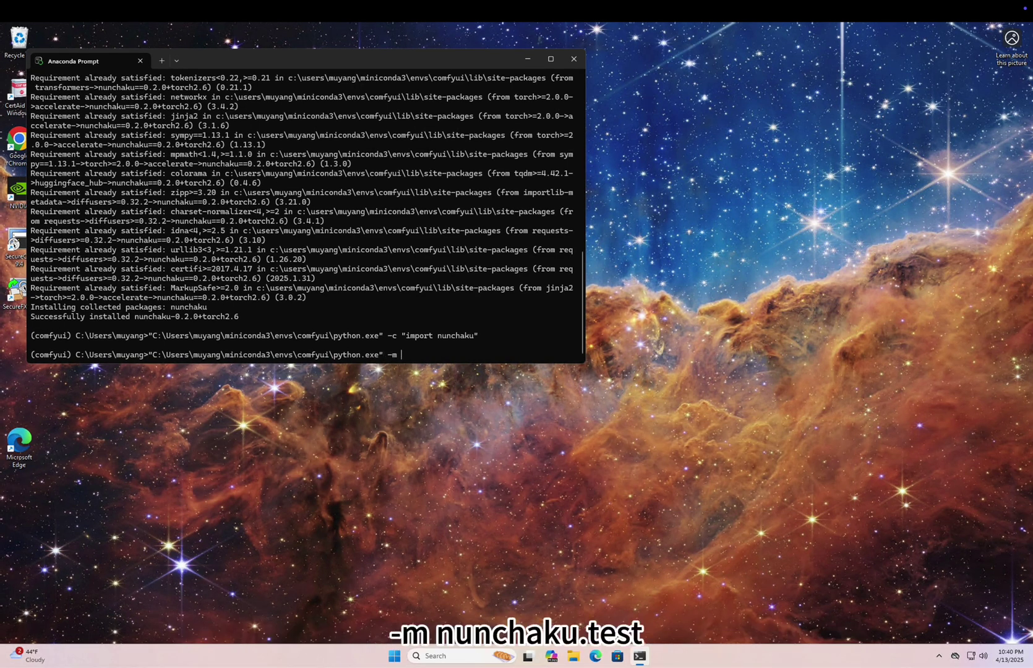
{"action": "type", "text": "nunchaku.test"}
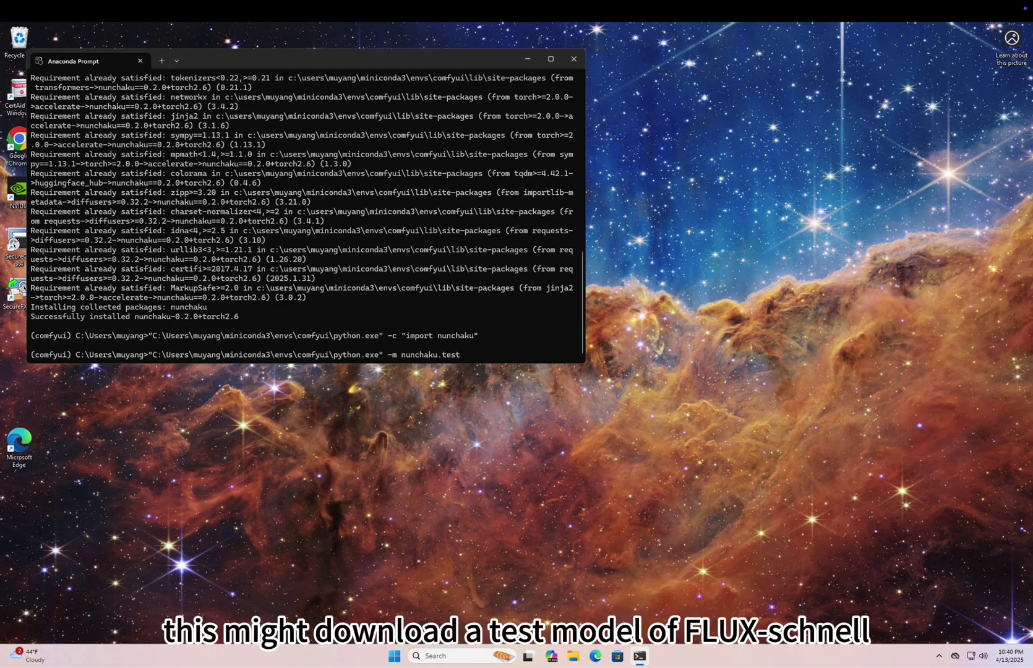
{"action": "key", "text": "Return"}
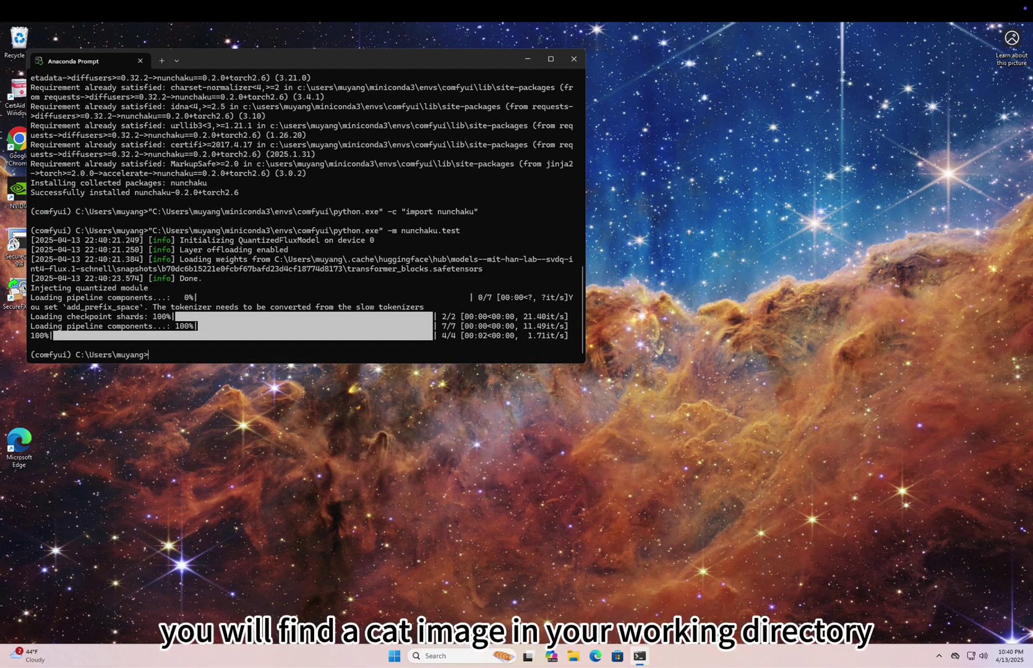
Open the generated flux.1-schnell image from the user folder in File Explorer.
{"action": "left_click", "coordinate": [573, 655]}
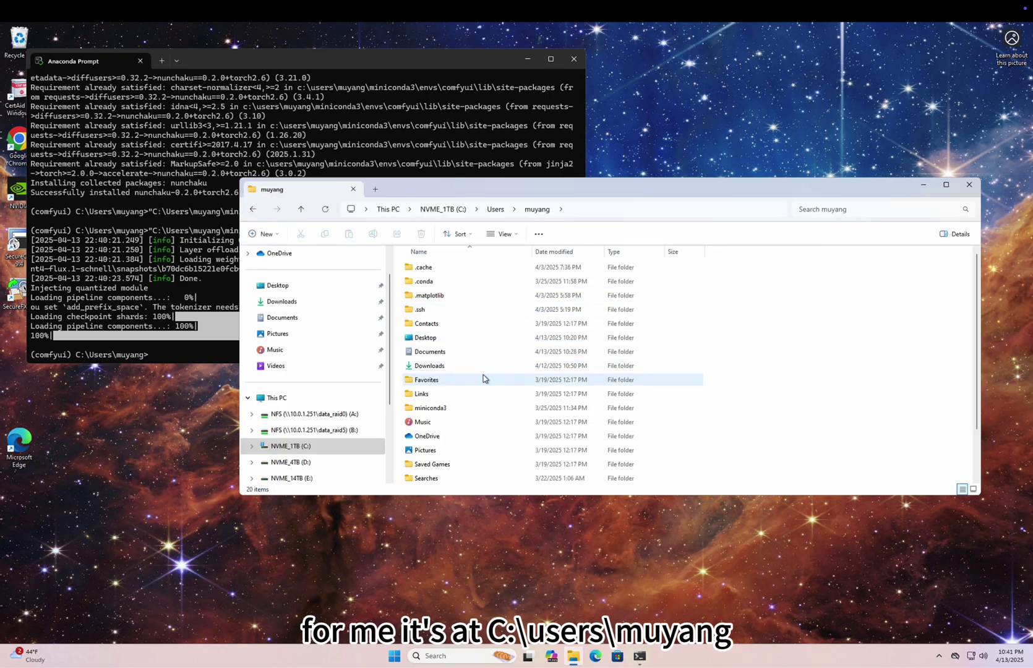
{"action": "scroll", "coordinate": [483, 378], "scroll_direction": "down", "scroll_amount": 2}
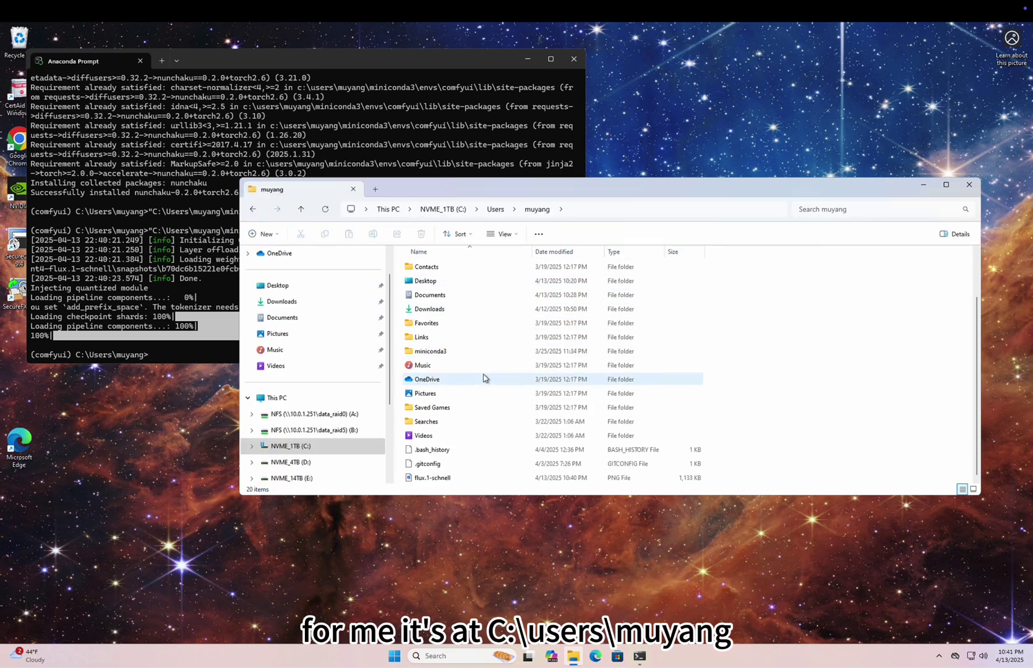
{"action": "double_click", "coordinate": [461, 479]}
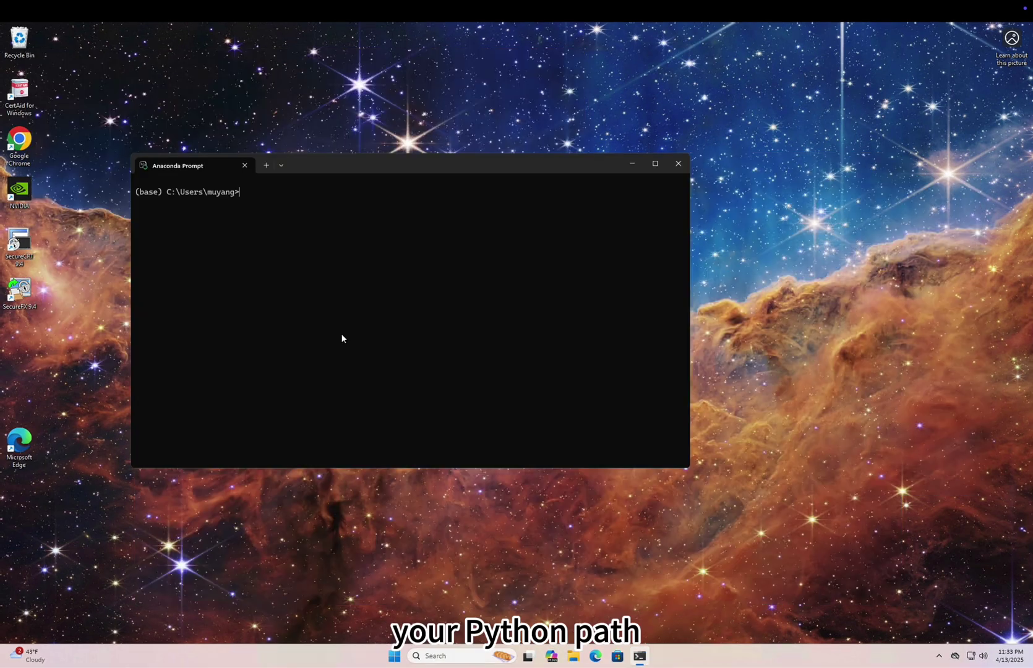
Install ninja, setuptools, wheel and build with the comfyui Python, then clone nunchaku with submodules.
{"action": "type", "text": "\"C:\\Users\\muyang\\miniconda3\\envs\\comfyui\\python.exe\" "}
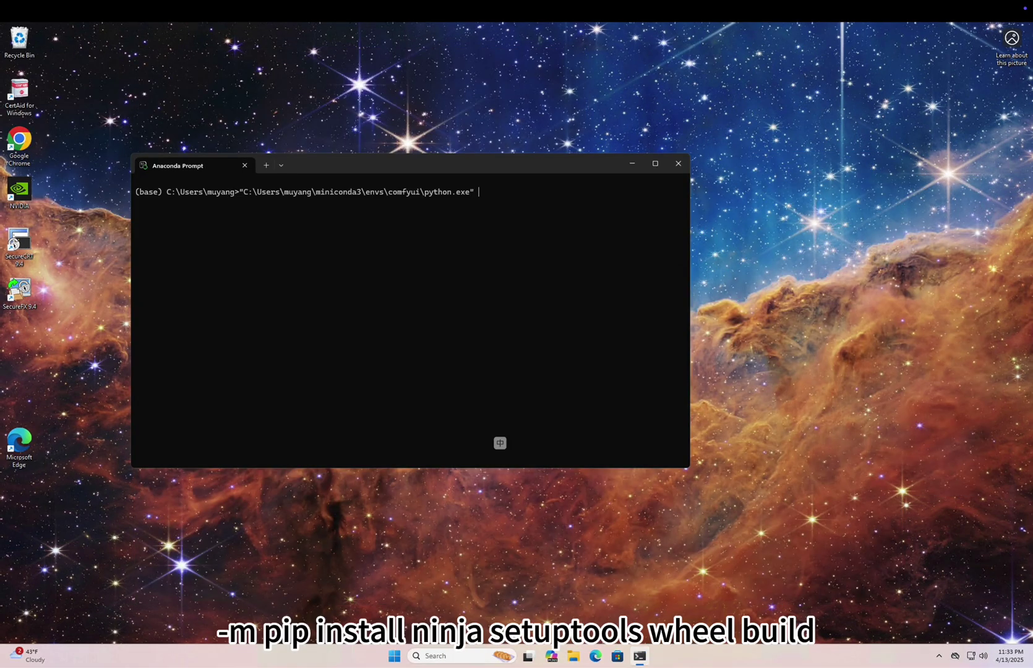
{"action": "type", "text": "-m pip install"}
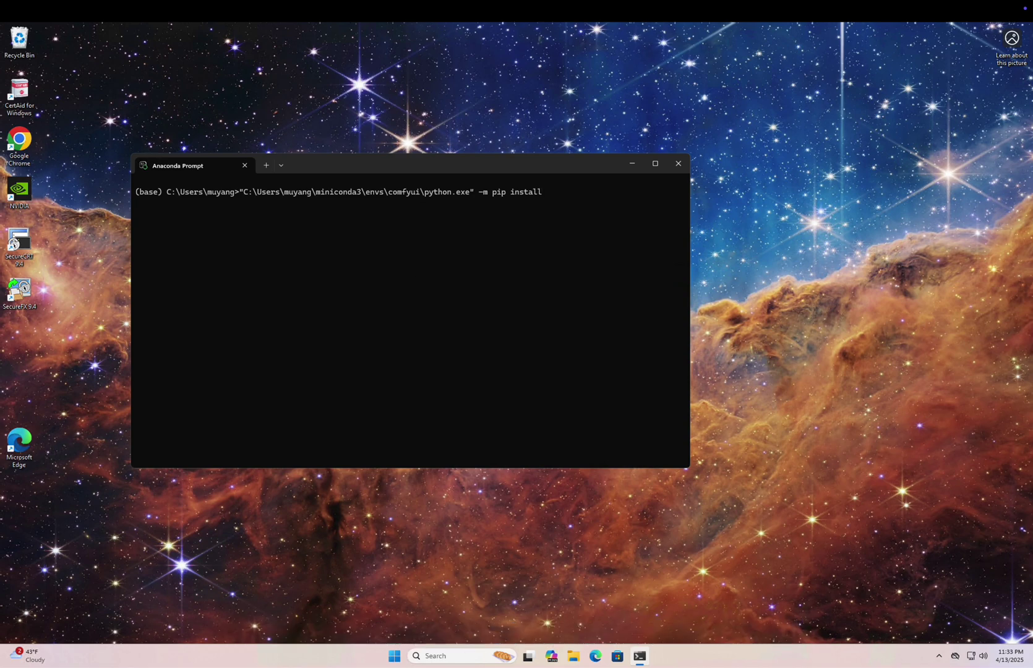
{"action": "type", "text": "ninja setuptools wheel build"}
{"action": "key", "text": "Return"}
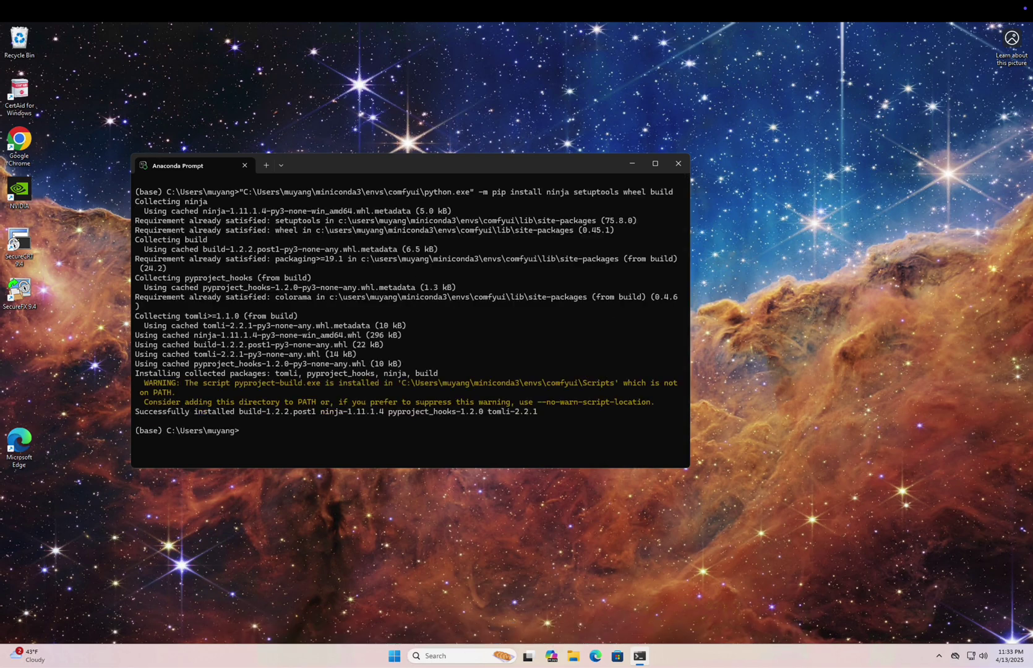
{"action": "key", "text": "ctrl+v"}
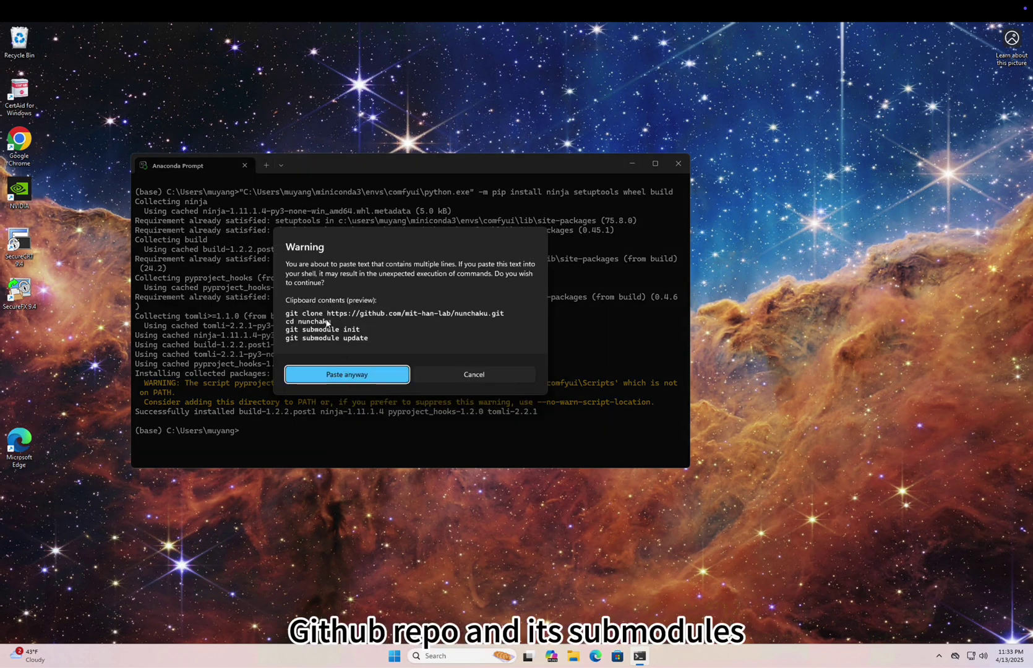
{"action": "left_click", "coordinate": [375, 376]}
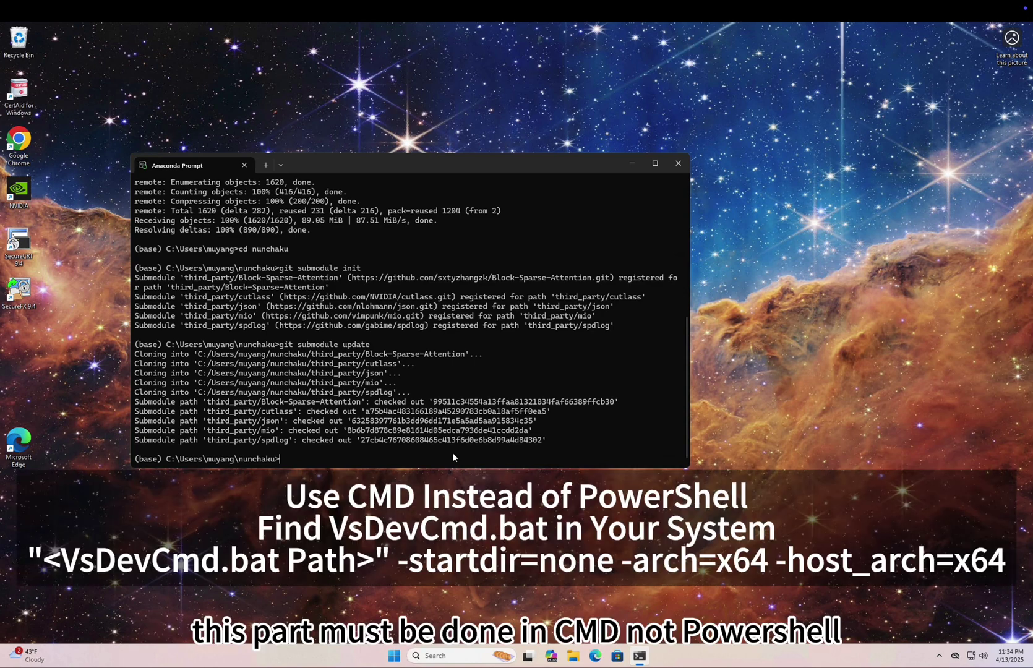
Load the VS 2022 environment via VsDevCmd.bat -startdir=none -arch=x64 -host_arch=x64.
{"action": "type", "text": "\"C:\\Program Files (x86)\\Microsoft Visual Studio\\2022\\BuildTools\\Common7\\Tools\\VsDevCmd.bat\" -startdir=none -arch=x64 -host_arch=x64"}
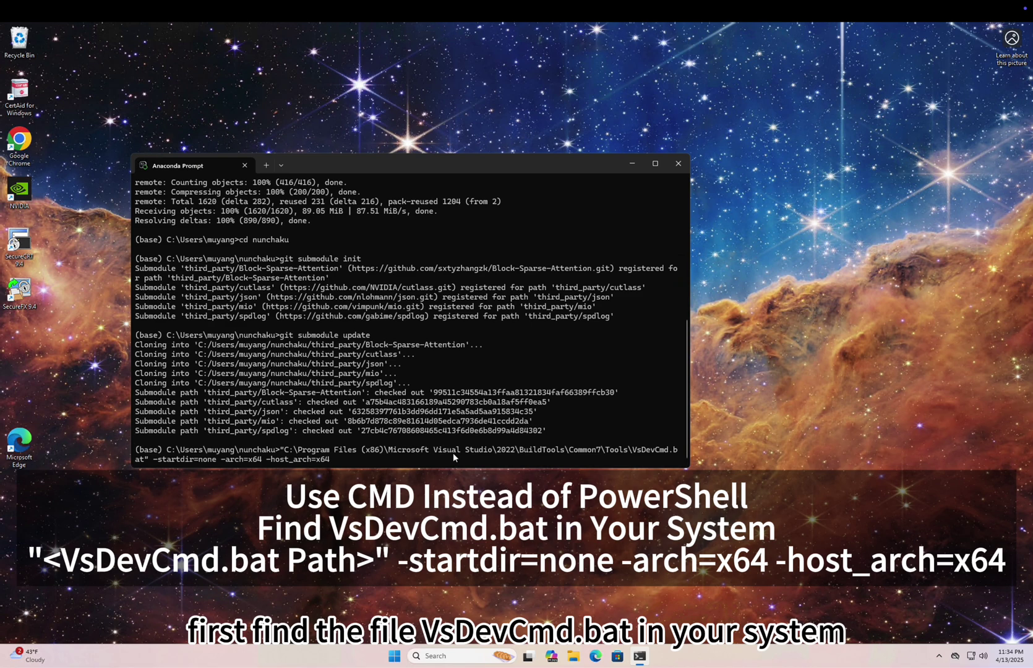
{"action": "key", "text": "Return"}
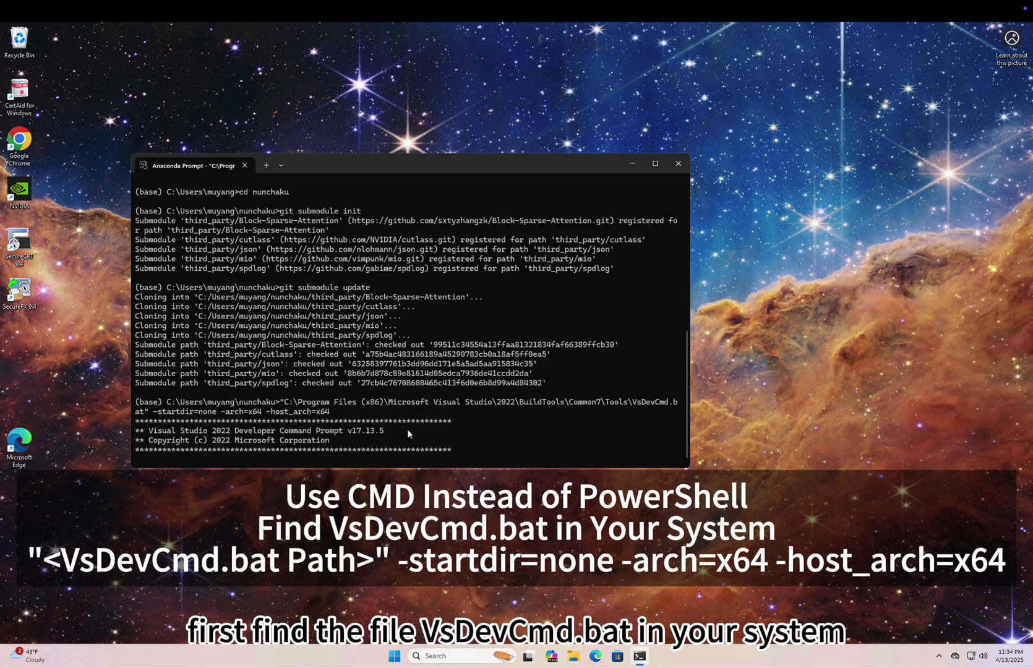
{"action": "left_click_drag", "start_coordinate": [284, 393], "coordinate": [176, 404]}
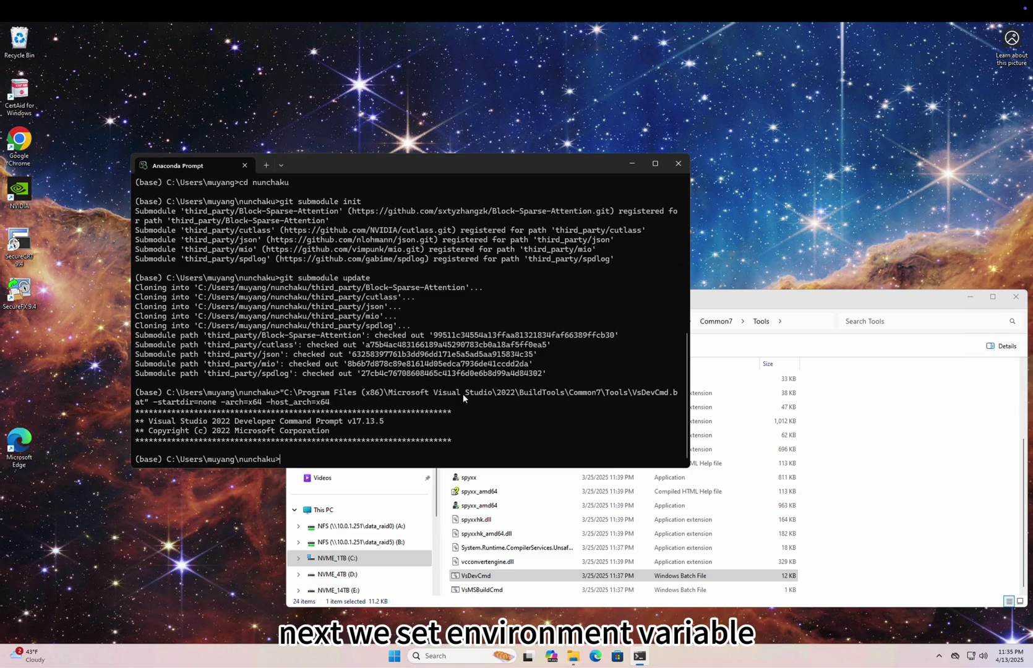
Set DISTUTILS_USE_SDK=1 and run setup.py develop with the comfyui python.exe.
{"action": "type", "text": "set DISTUTILS_USE_SDK=1"}
{"action": "key", "text": "Return"}
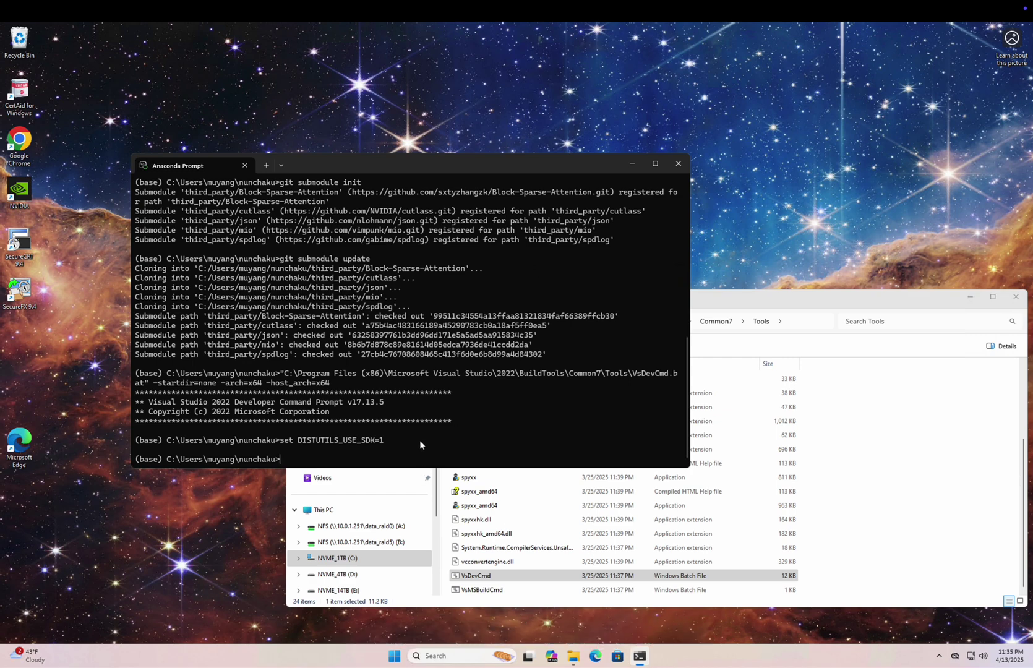
{"action": "type", "text": "\"C:\\Users\\muyang\\miniconda3\\envs\\comfyui\\python.exe\""}
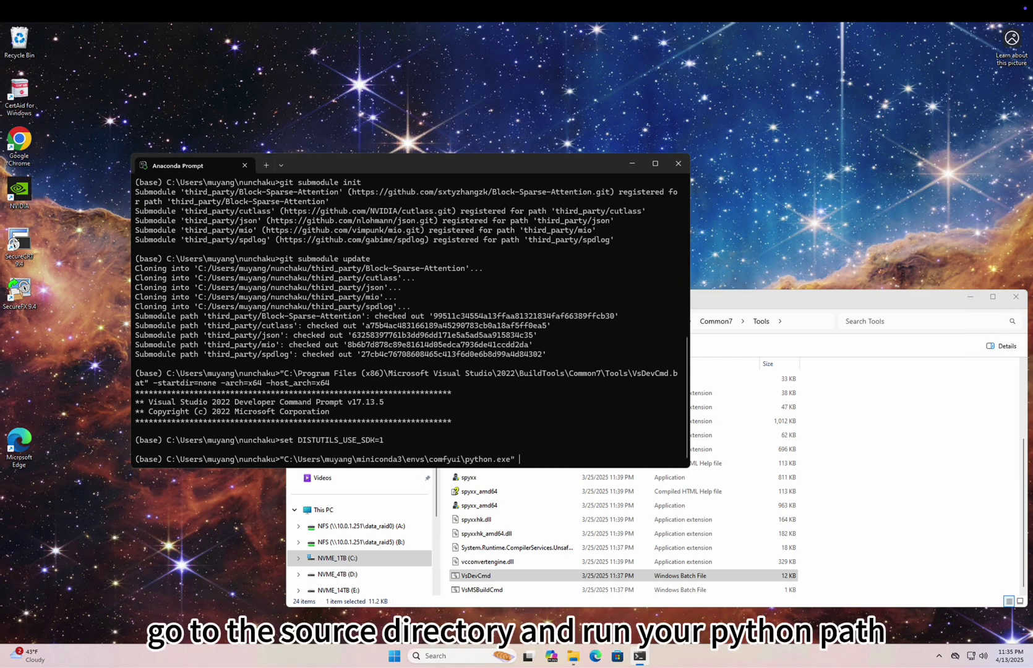
{"action": "type", "text": "setup.py dev"}
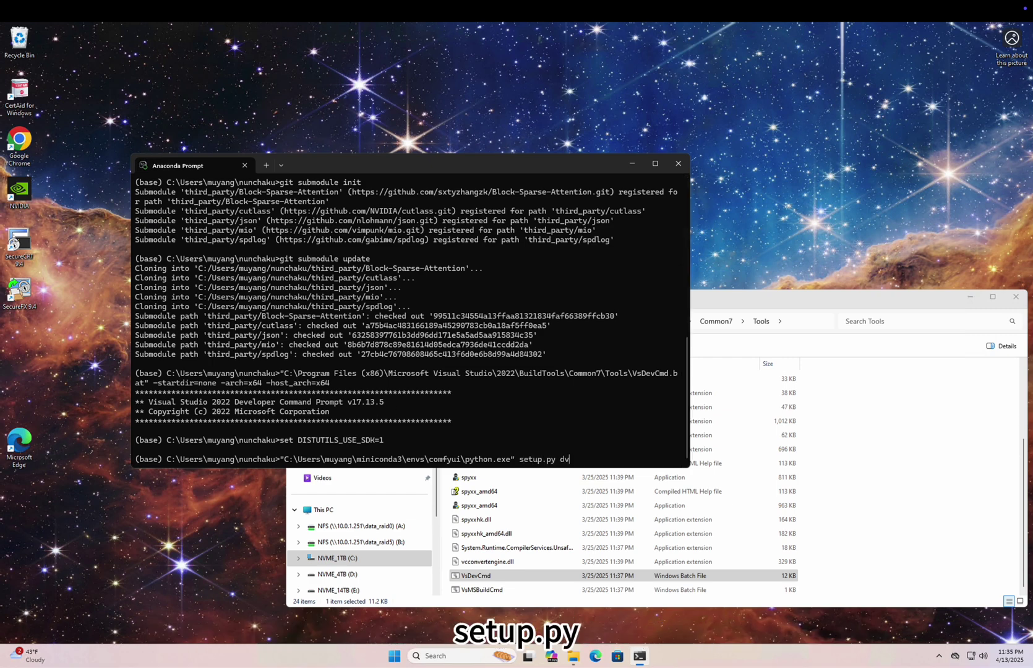
{"action": "type", "text": "elop"}
{"action": "key", "text": "Return"}
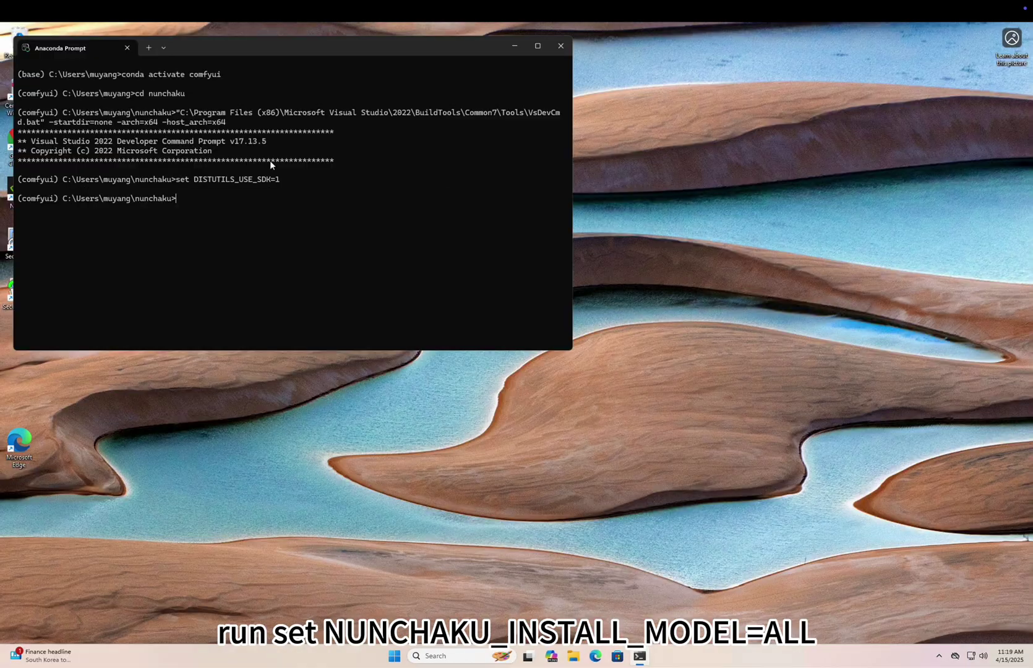
Set NUNCHAKU_INSTALL_MODE=ALL and build the wheel with -m build --wheel --no-isolation.
{"action": "type", "text": "set NUNCHAKU_INSTALL_MODE=ALL"}
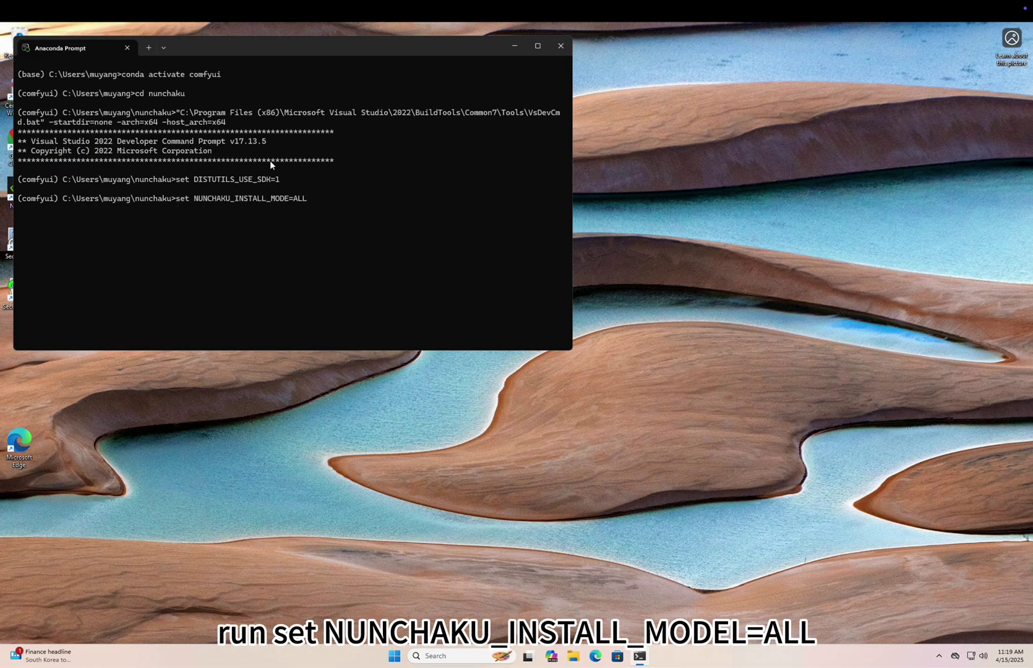
{"action": "key", "text": "Return"}
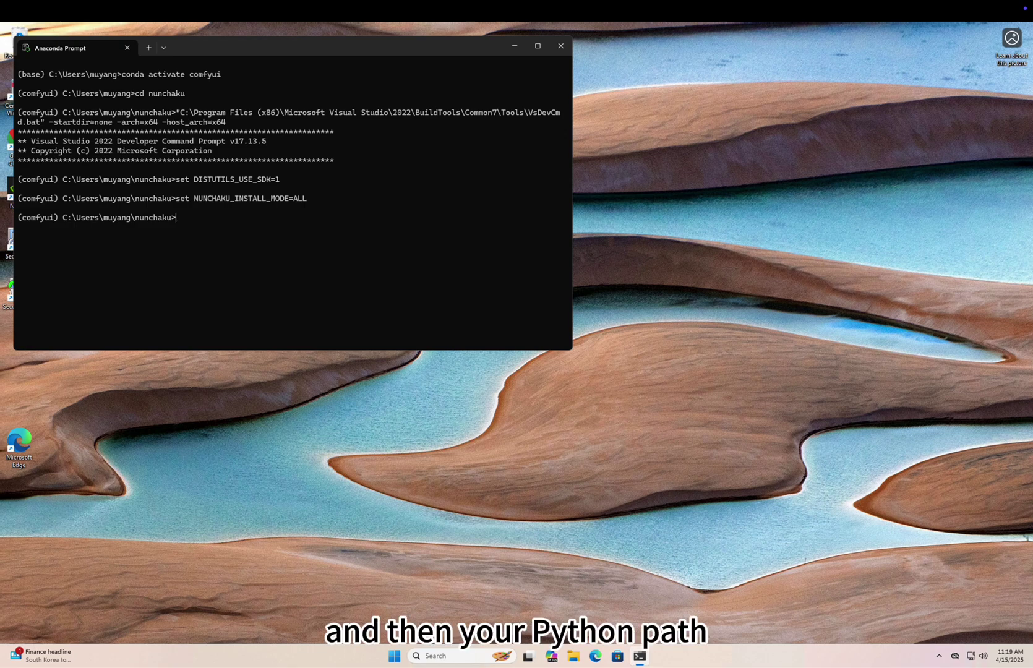
{"action": "type", "text": "\"C:\\Users\\muyang\\miniconda3\\envs\\comfyui\\python.exe\""}
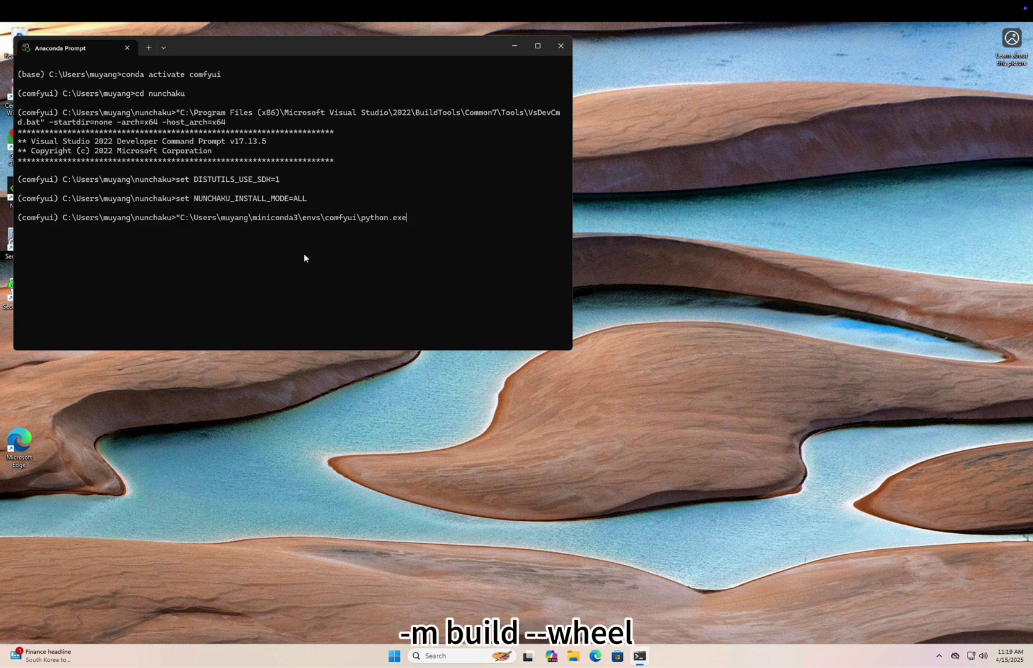
{"action": "type", "text": "-m build --wheel --no-isolation"}
{"action": "key", "text": "Return"}
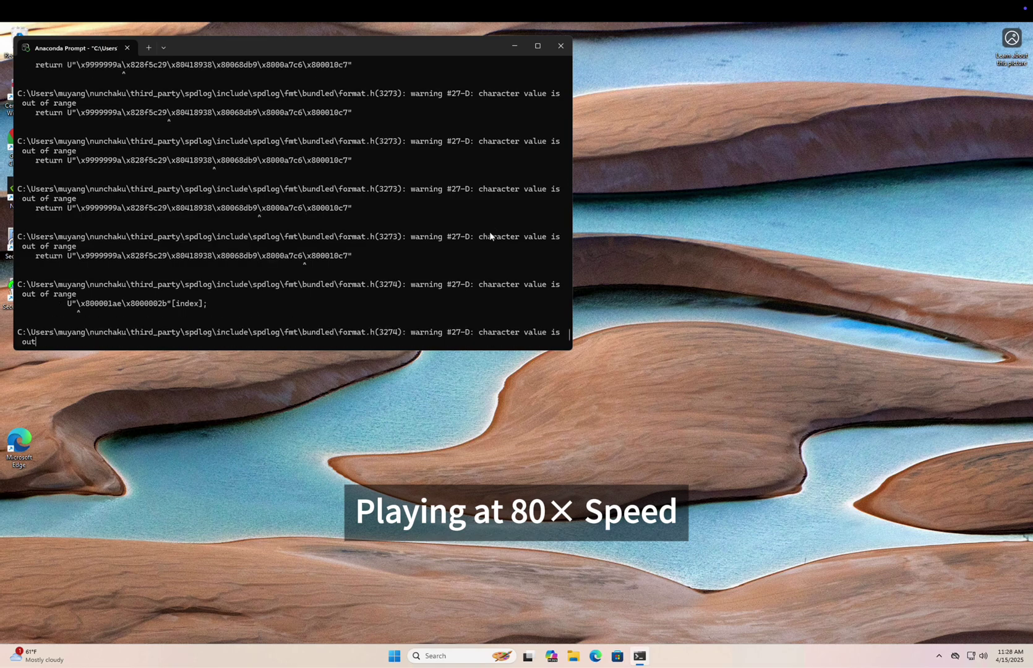
Browse to the nunchaku folder's dist directory in File Explorer and select the built wheel.
{"action": "left_click", "coordinate": [573, 653]}
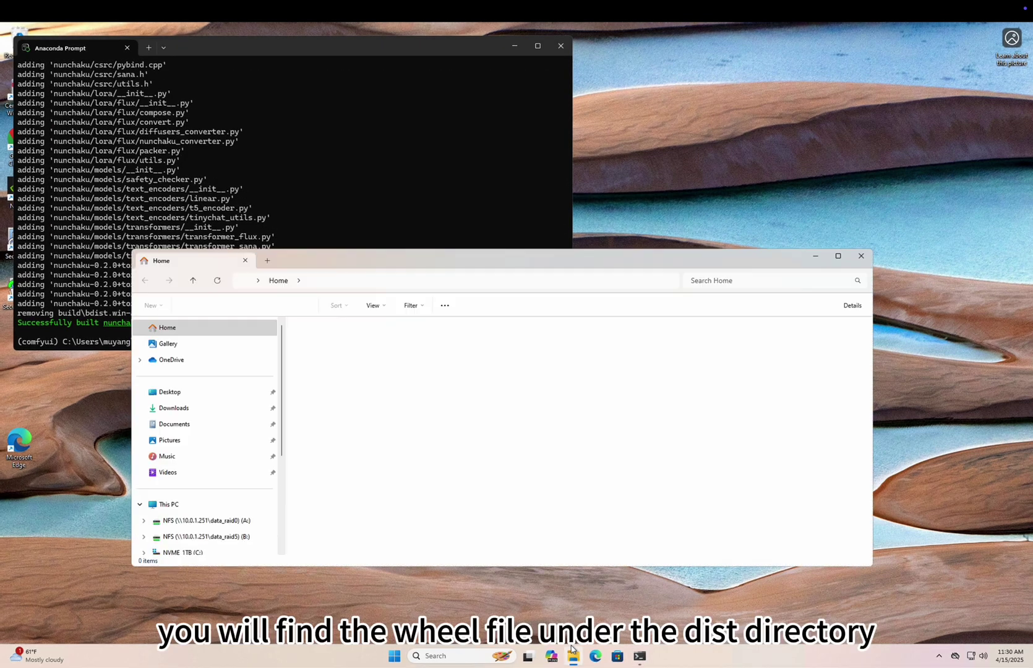
{"action": "left_click_drag", "start_coordinate": [401, 259], "coordinate": [548, 270]}
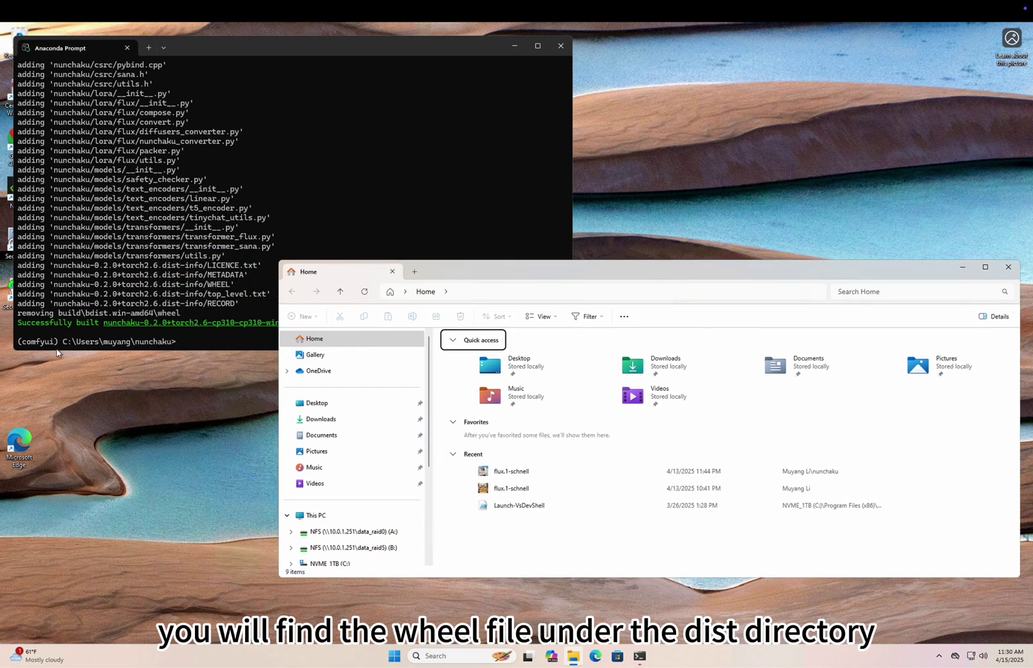
{"action": "left_click_drag", "start_coordinate": [60, 342], "coordinate": [176, 344]}
{"action": "key", "text": "ctrl+c"}
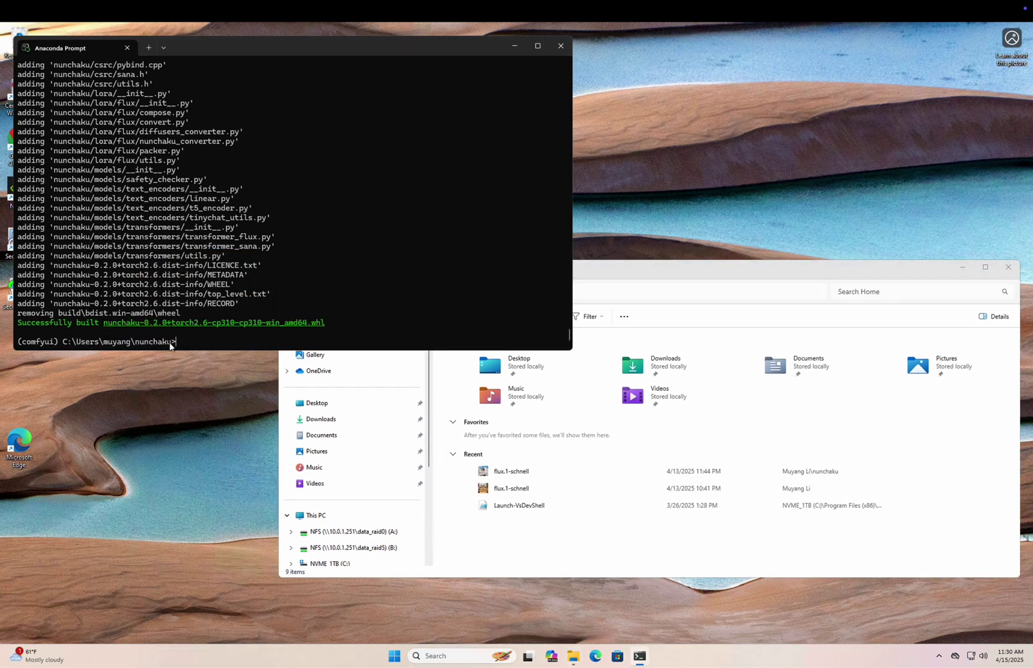
{"action": "left_click", "coordinate": [619, 296]}
{"action": "key", "text": "ctrl+v"}
{"action": "key", "text": "Return"}
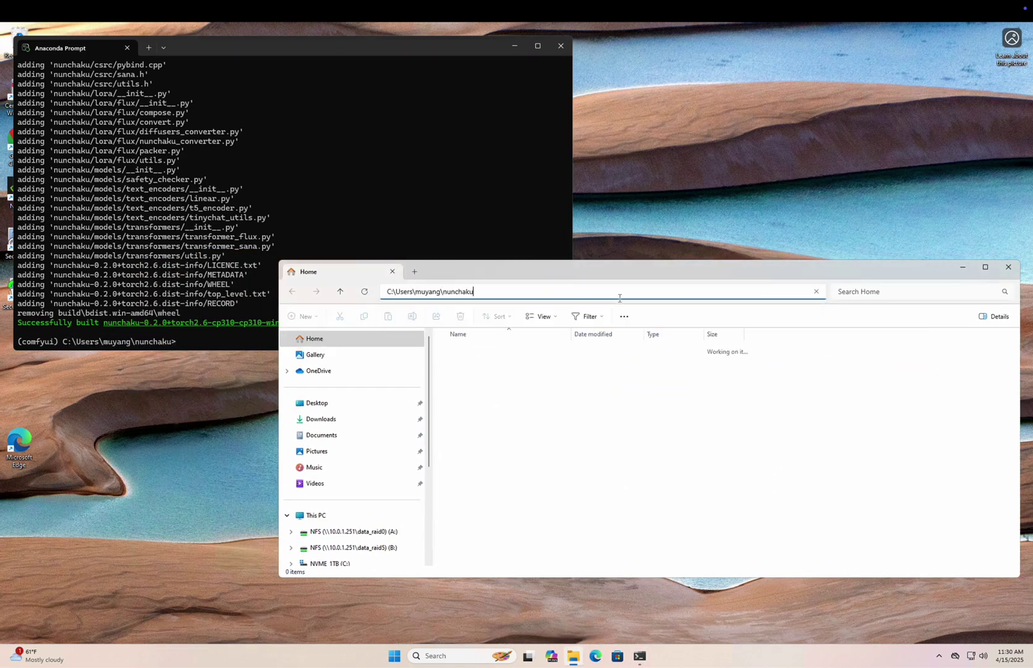
{"action": "double_click", "coordinate": [495, 408]}
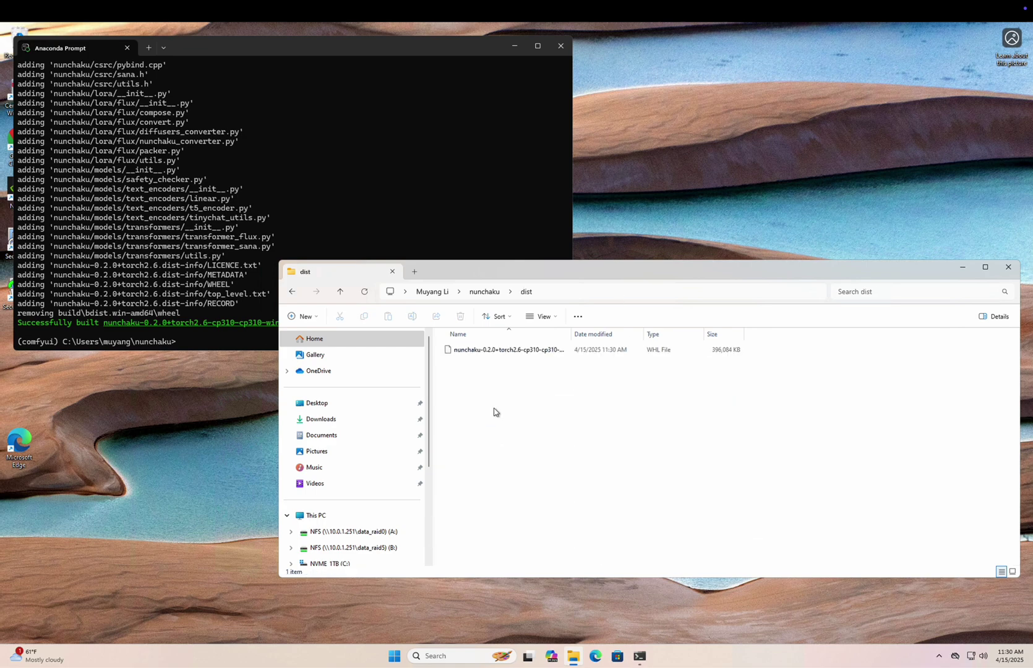
{"action": "left_click", "coordinate": [501, 352]}
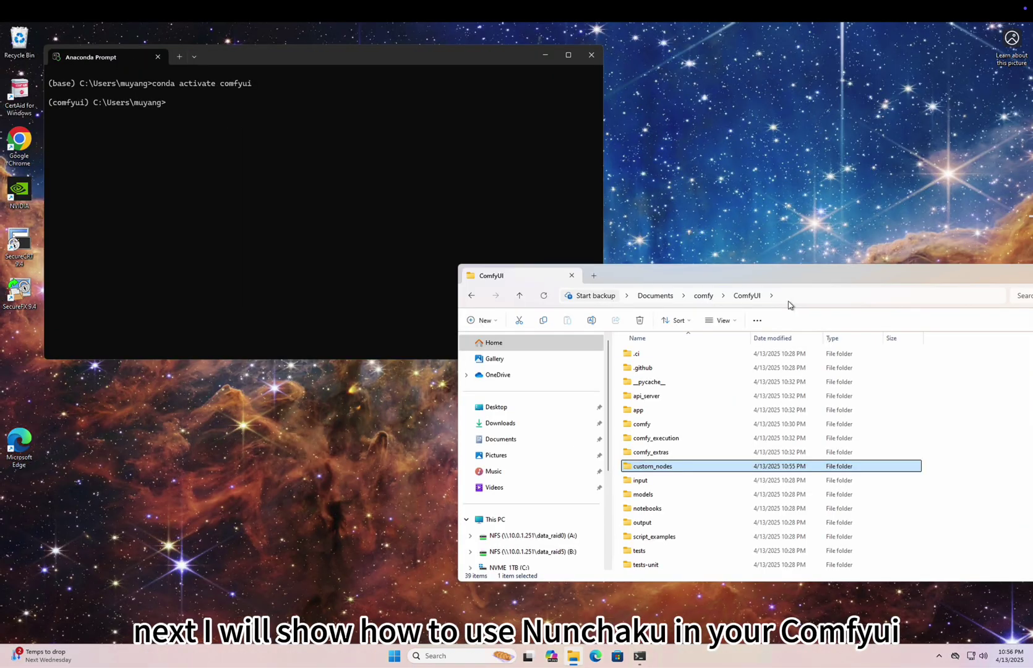
Change into the custom_nodes folder under Documents\comfy\ComfyUI.
{"action": "left_click", "coordinate": [105, 248]}
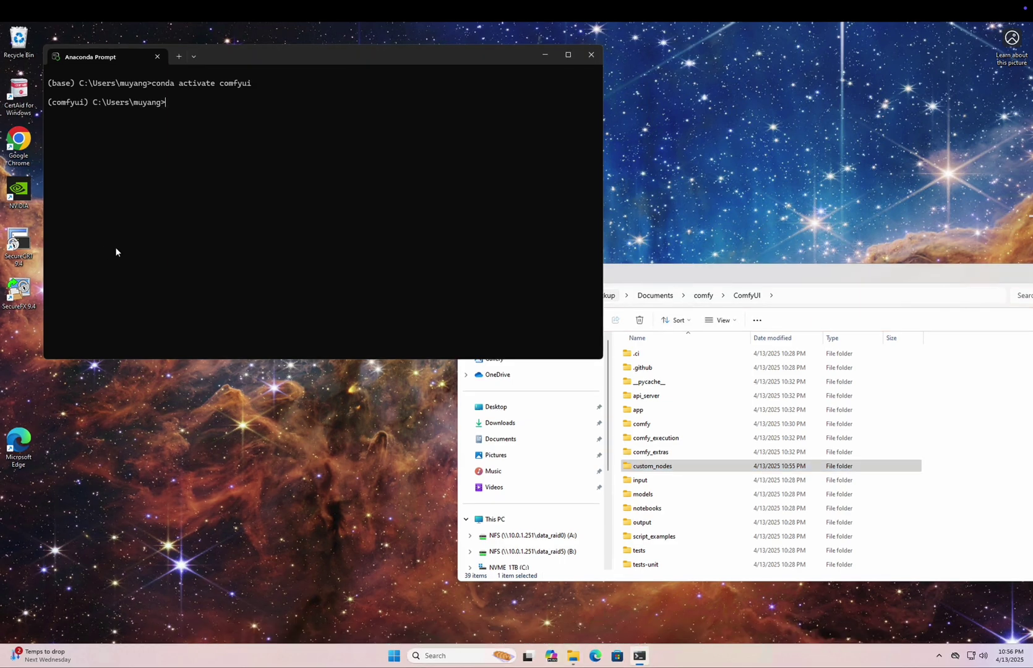
{"action": "type", "text": "cd Documents\\comfy\\ComfyUI"}
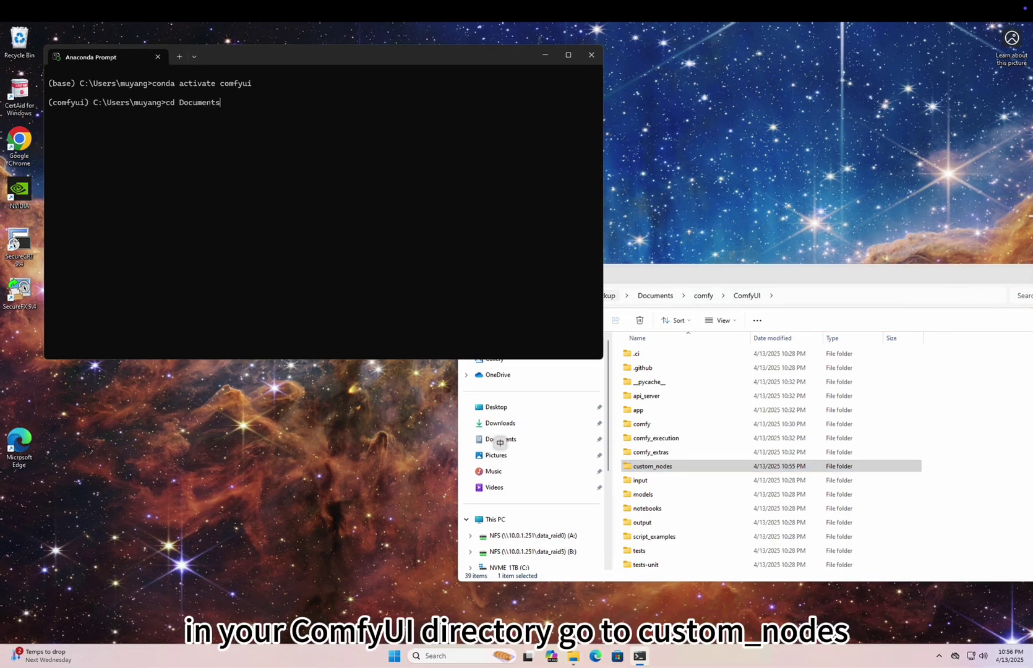
{"action": "key", "text": "Return"}
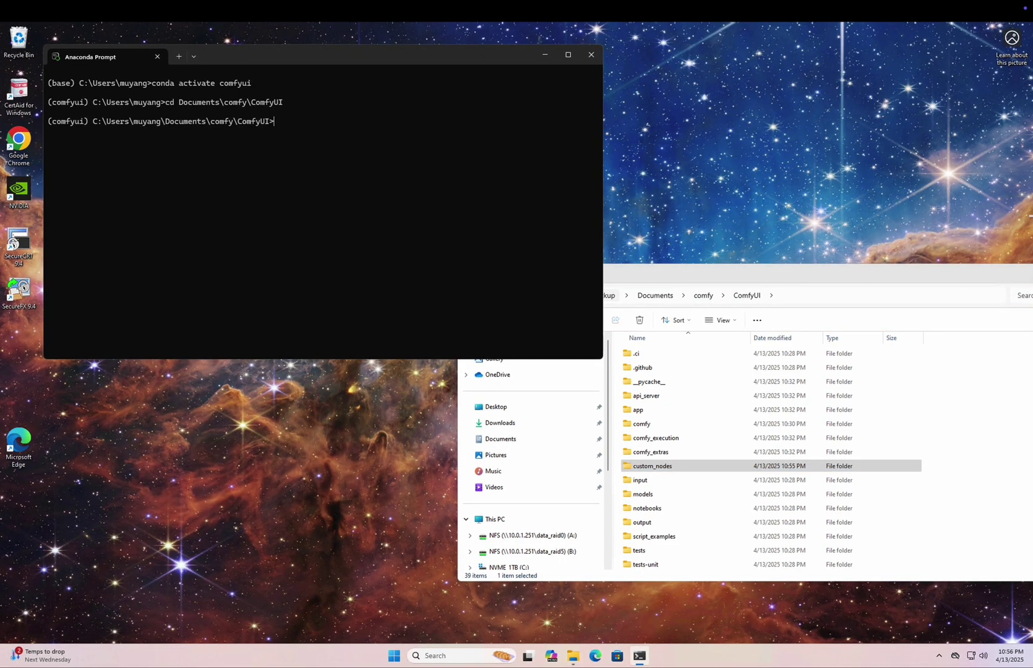
{"action": "type", "text": "cd custom_nodes"}
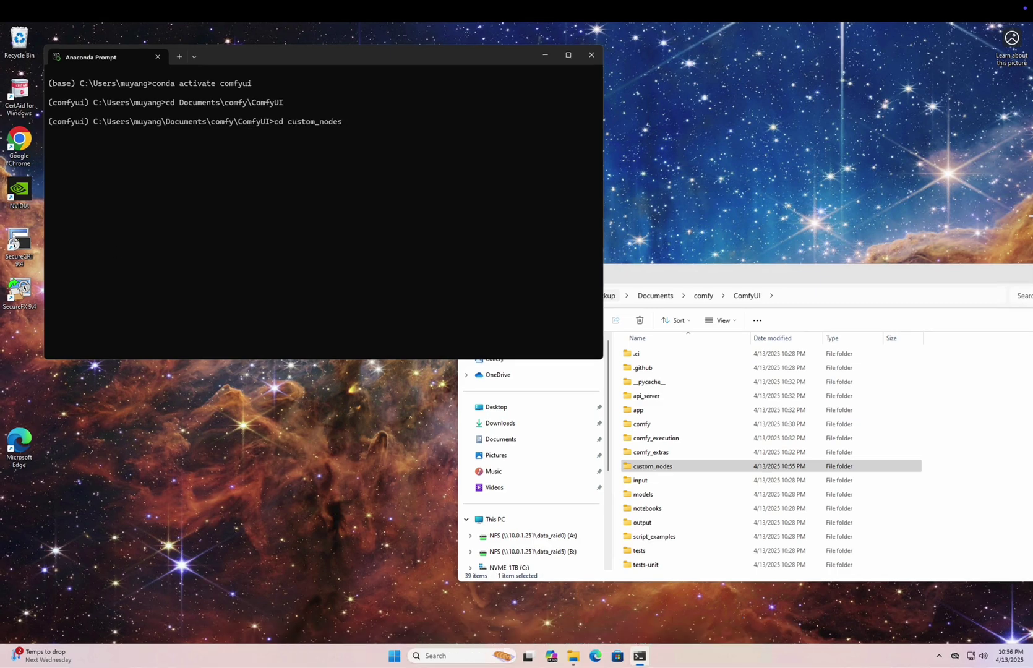
{"action": "key", "text": "Return"}
Clone the ComfyUI-nunchaku repo there and confirm its folder appears in Explorer.
{"action": "key", "text": "ctrl+v"}
{"action": "key", "text": "Return"}
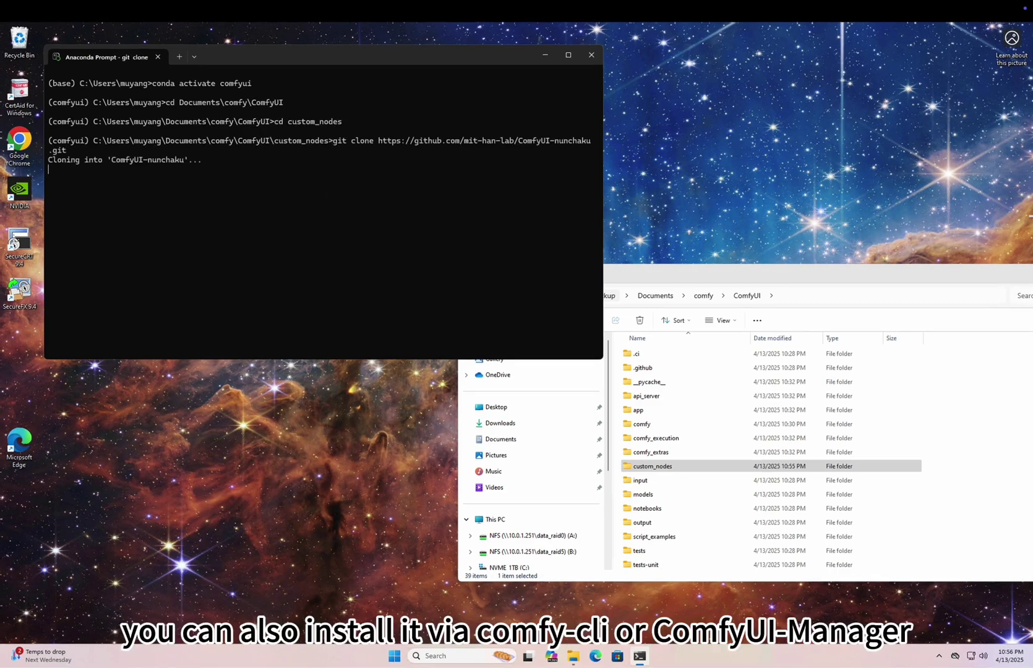
{"action": "double_click", "coordinate": [656, 467]}
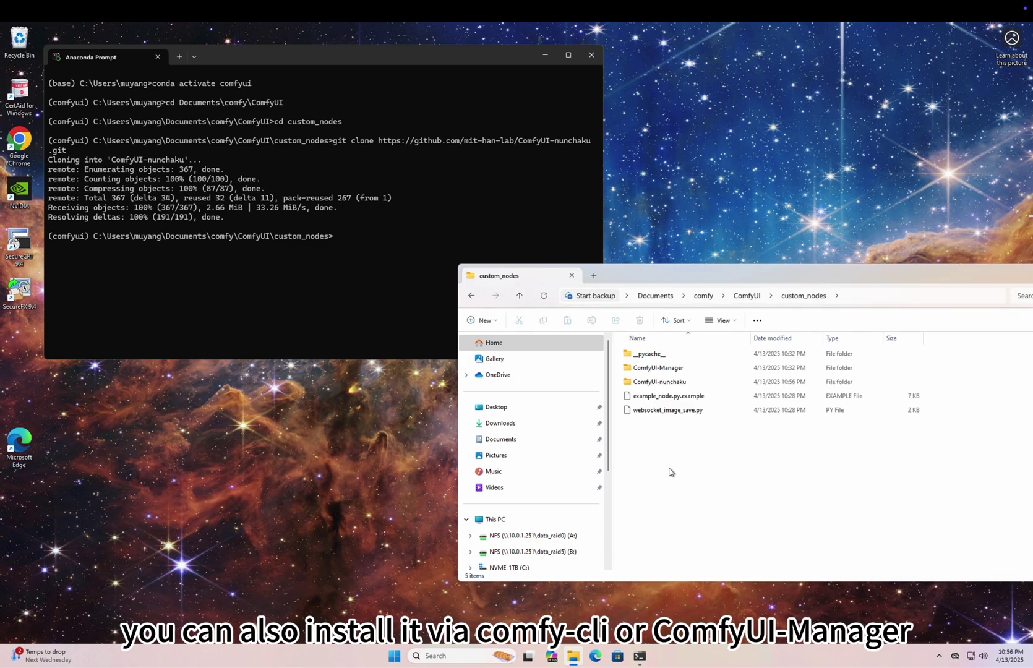
{"action": "left_click", "coordinate": [660, 382]}
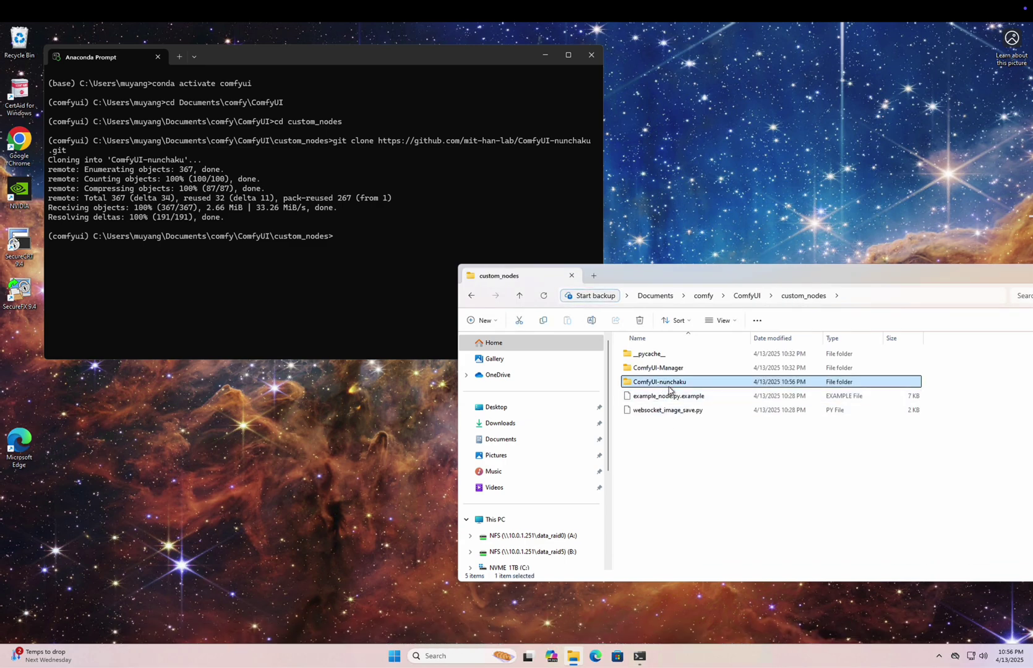
{"action": "left_click", "coordinate": [241, 309]}
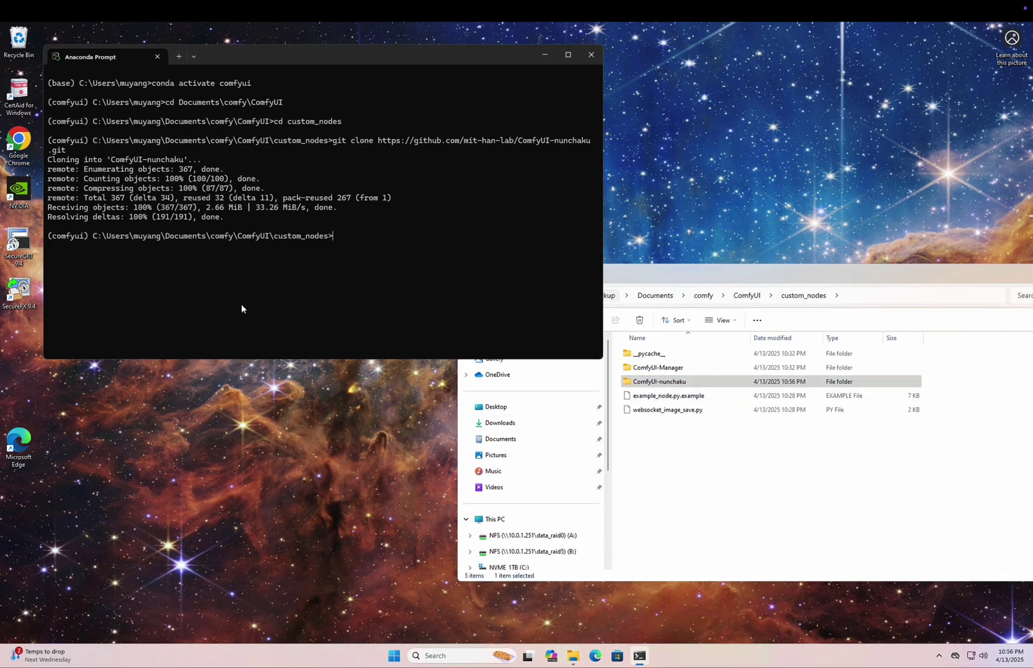
Back in the ComfyUI folder, paste the huggingface-cli commands that download clip_l, t5xxl_fp16, ae, flux1-dev and svdq-int4-flux.1-dev.
{"action": "type", "text": "cd .."}
{"action": "key", "text": "Return"}
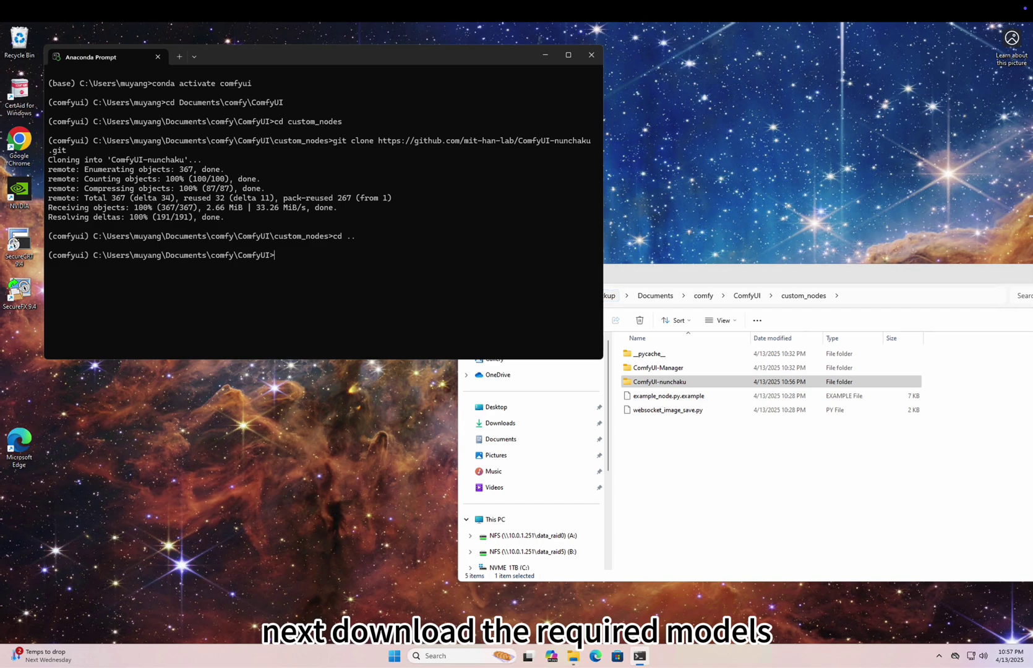
{"action": "key", "text": "ctrl+v"}
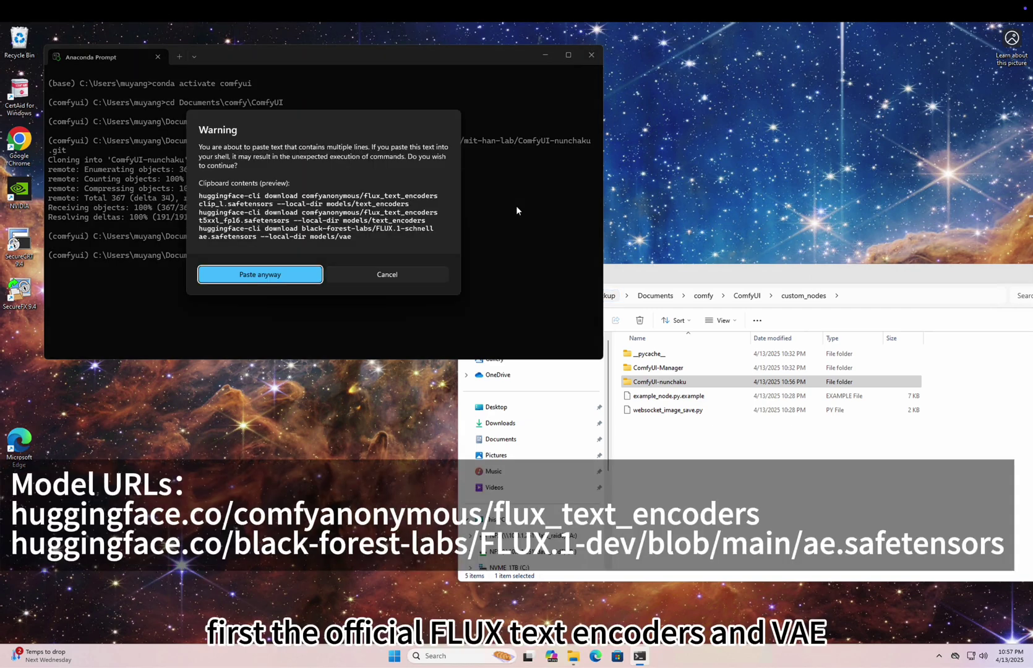
{"action": "left_click", "coordinate": [302, 273]}
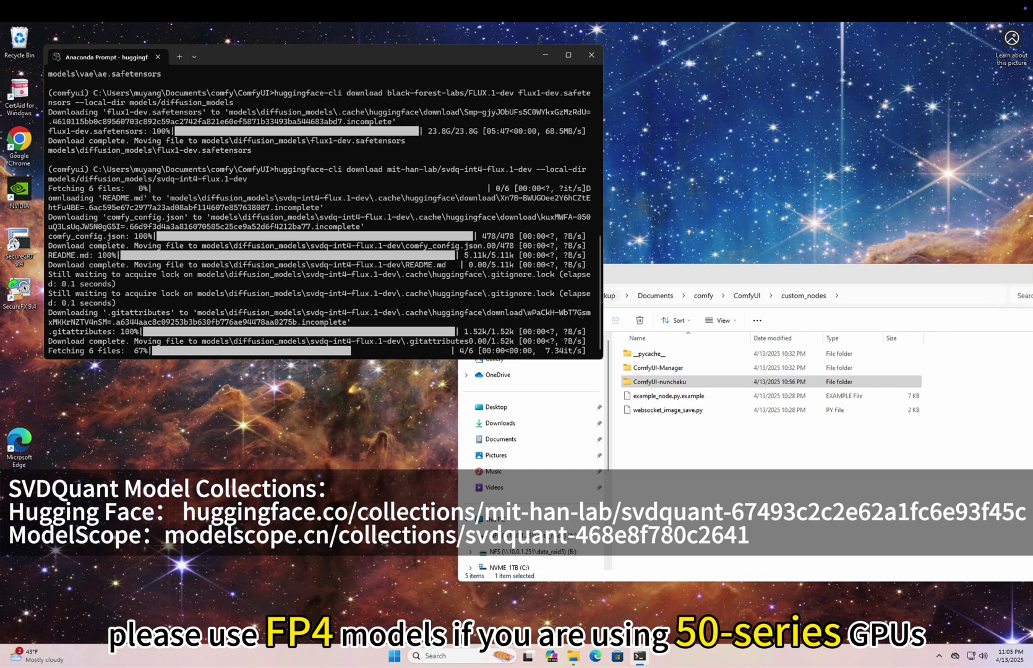
Check the 22.1 GB flux1-dev.safetensors in models\diffusion_models, then paste the sample LoRA download commands.
{"action": "left_click", "coordinate": [466, 363]}
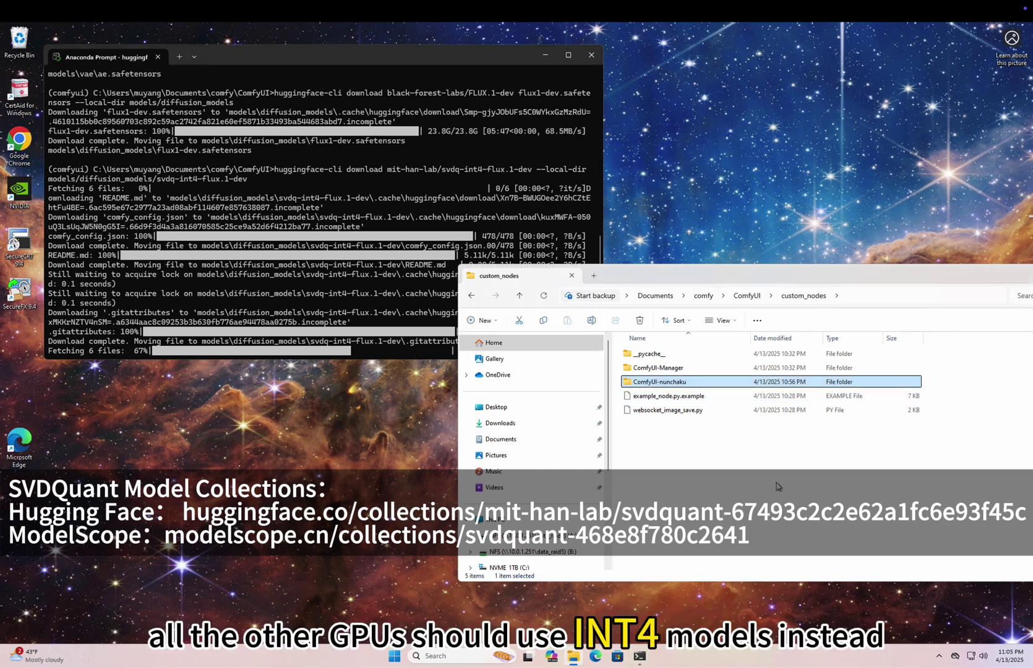
{"action": "left_click", "coordinate": [752, 296]}
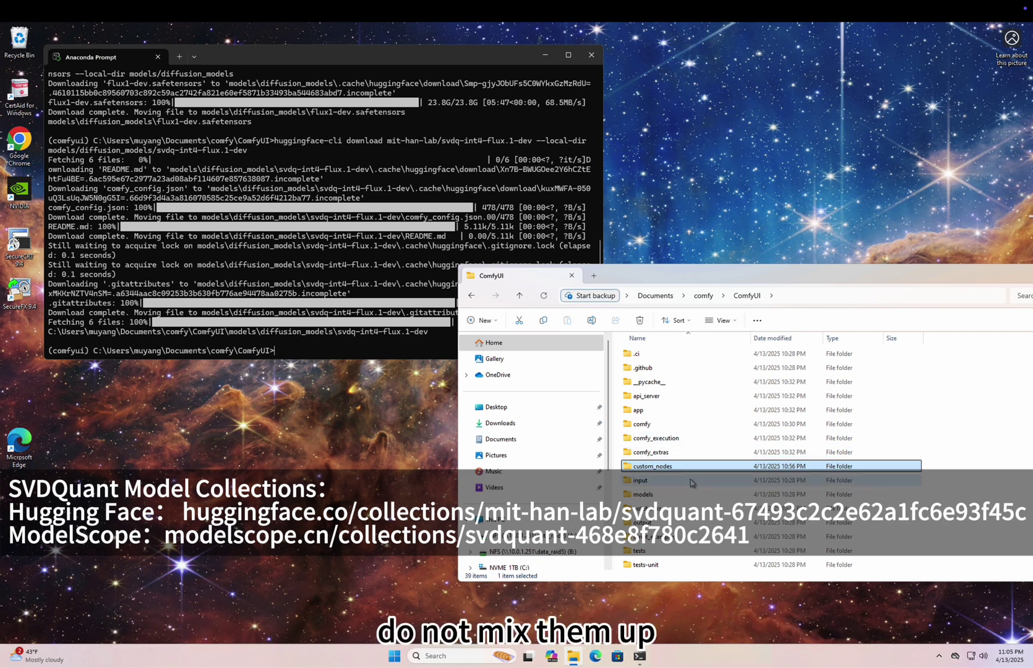
{"action": "double_click", "coordinate": [712, 495]}
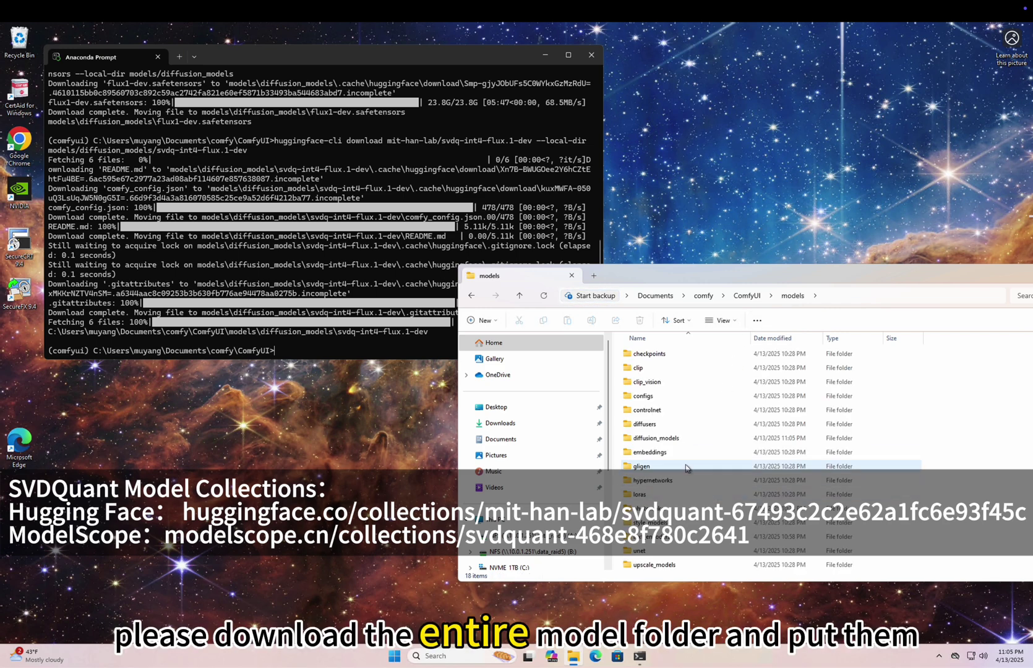
{"action": "left_click", "coordinate": [671, 438]}
{"action": "double_click", "coordinate": [671, 438]}
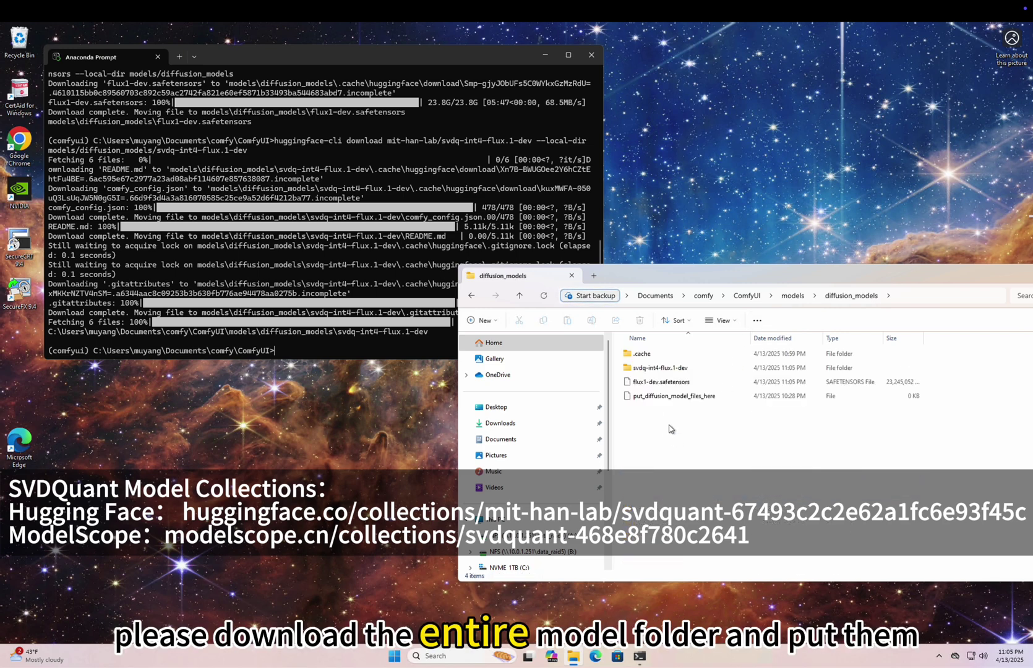
{"action": "left_click", "coordinate": [674, 383]}
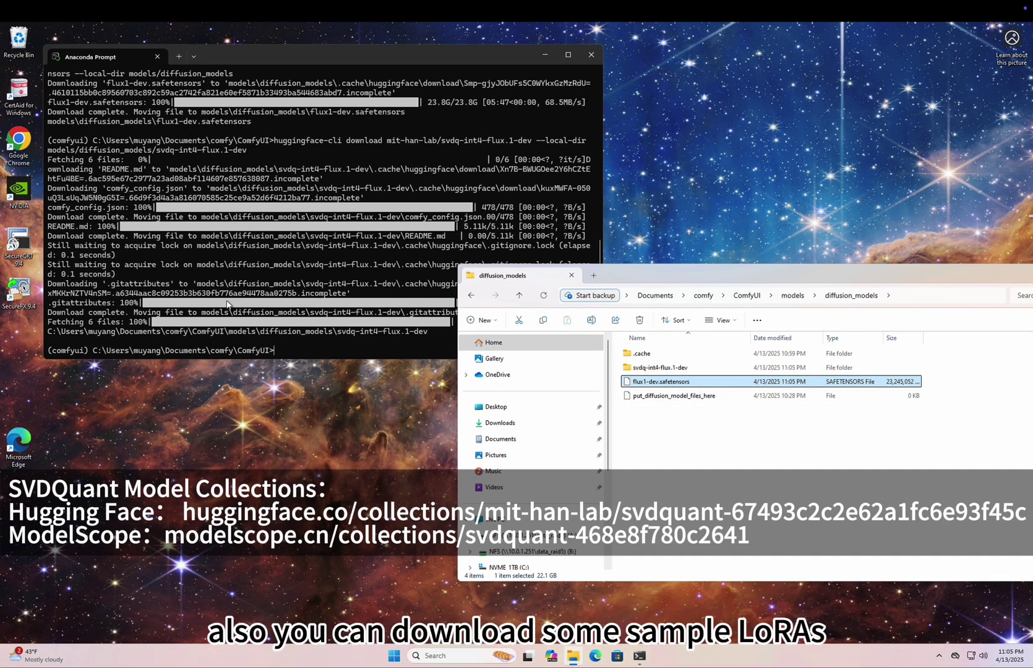
{"action": "right_click", "coordinate": [494, 293]}
{"action": "left_click", "coordinate": [303, 269]}
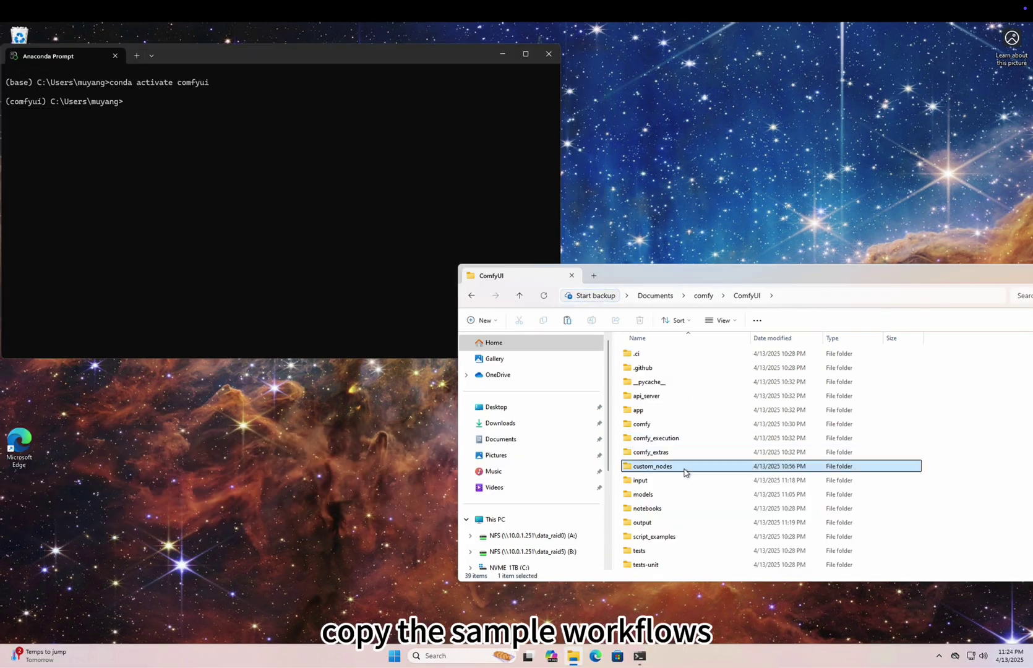
Take the workflows folder from custom_nodes\ComfyUI-nunchaku and move to ComfyUI\user\default.
{"action": "double_click", "coordinate": [685, 472]}
{"action": "double_click", "coordinate": [675, 385]}
{"action": "left_click", "coordinate": [668, 411]}
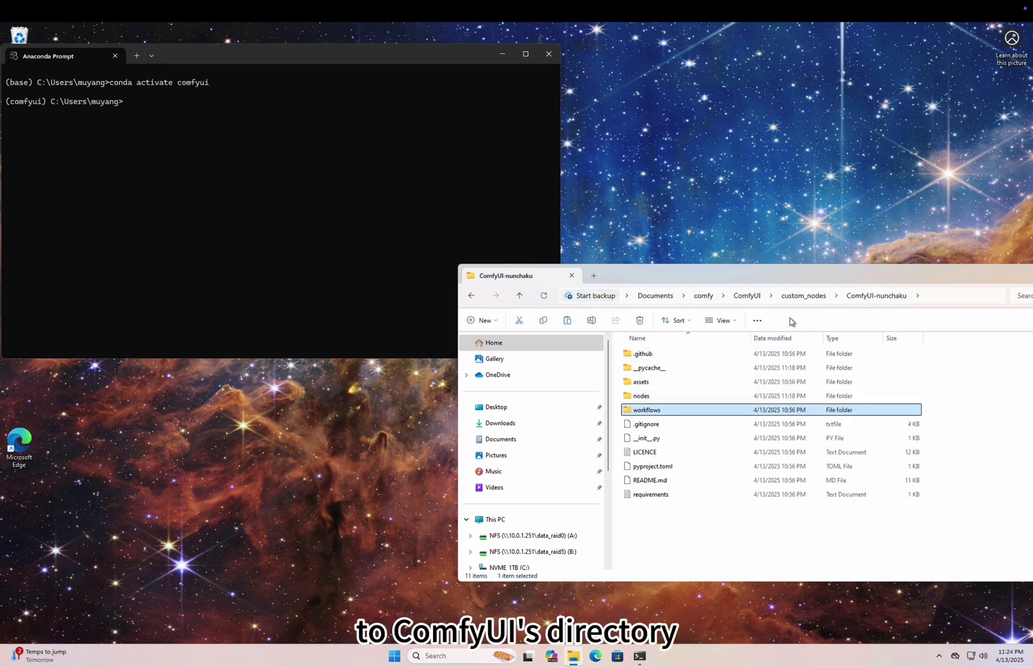
{"action": "left_click", "coordinate": [796, 300]}
{"action": "left_click", "coordinate": [784, 297]}
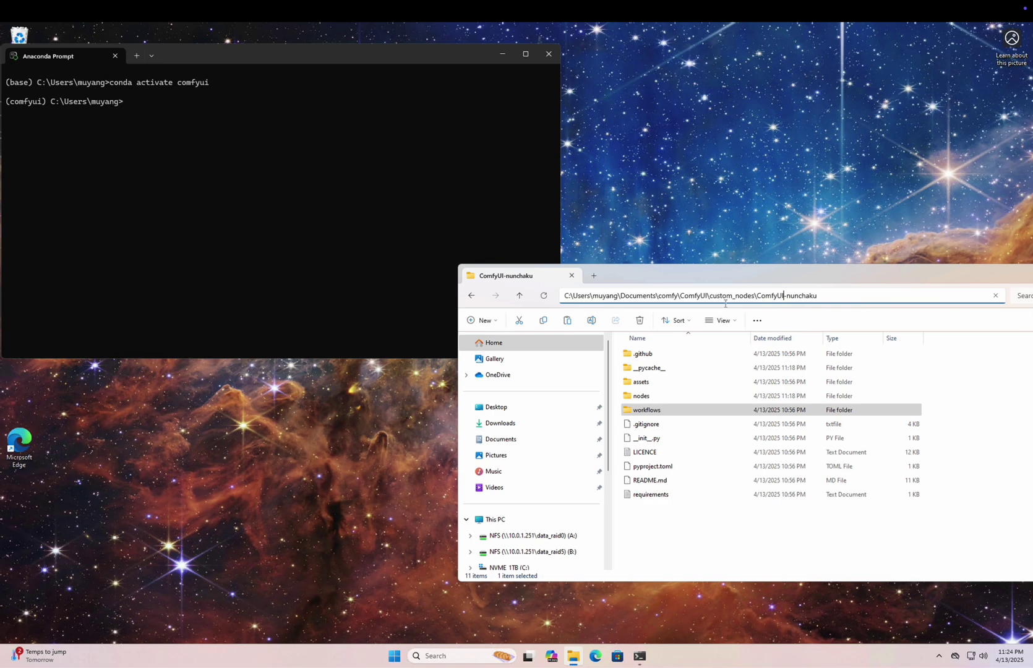
{"action": "left_click_drag", "start_coordinate": [712, 297], "coordinate": [843, 297]}
{"action": "key", "text": "BackSpace"}
{"action": "key", "text": "Return"}
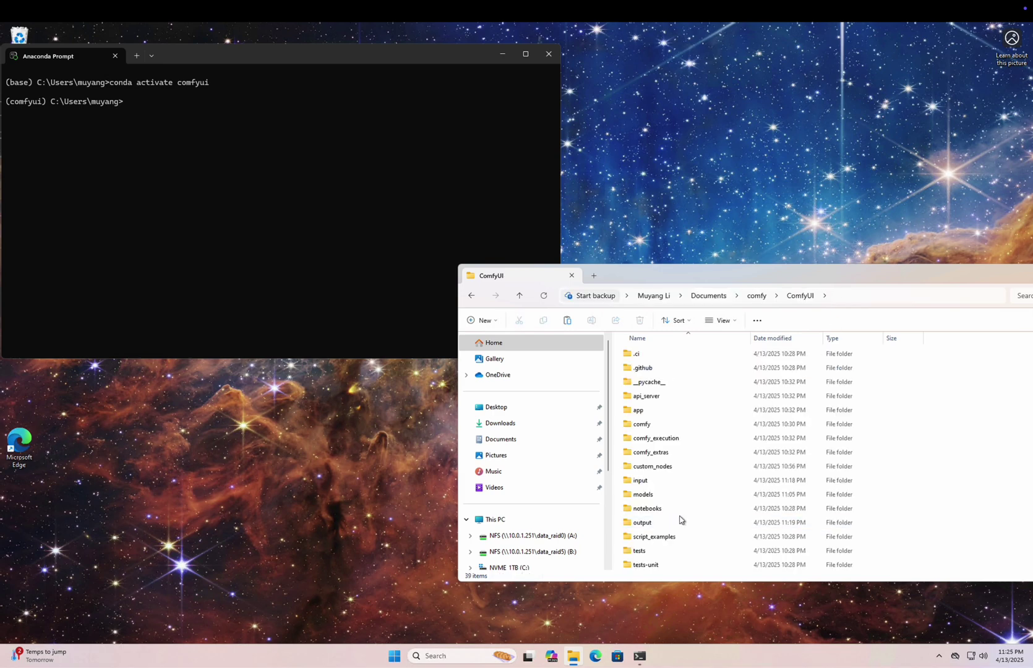
{"action": "key", "text": "u"}
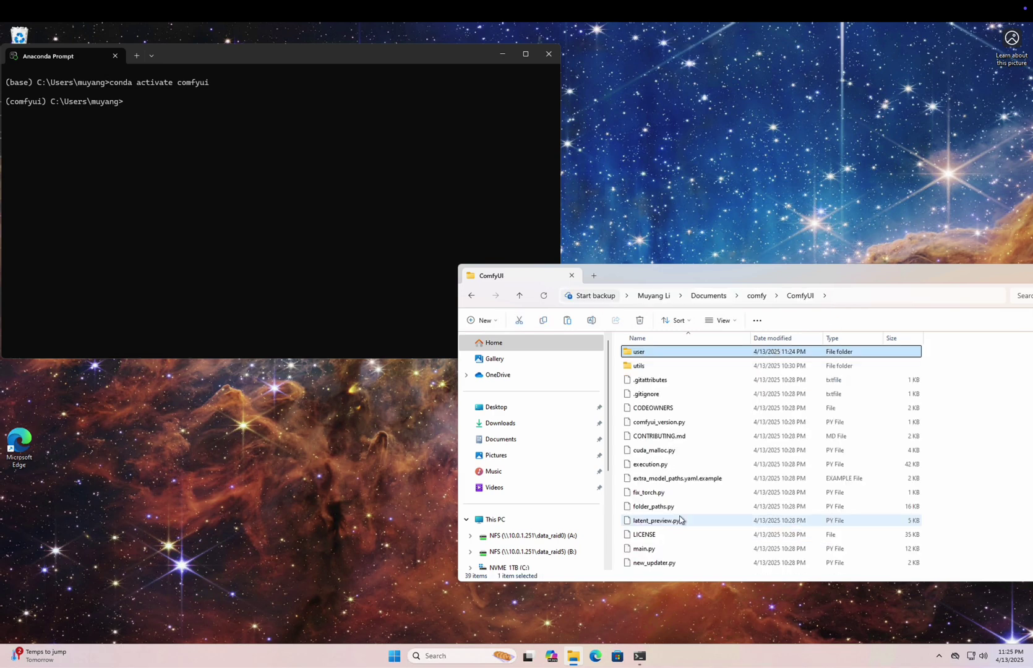
{"action": "double_click", "coordinate": [659, 352]}
{"action": "double_click", "coordinate": [663, 358]}
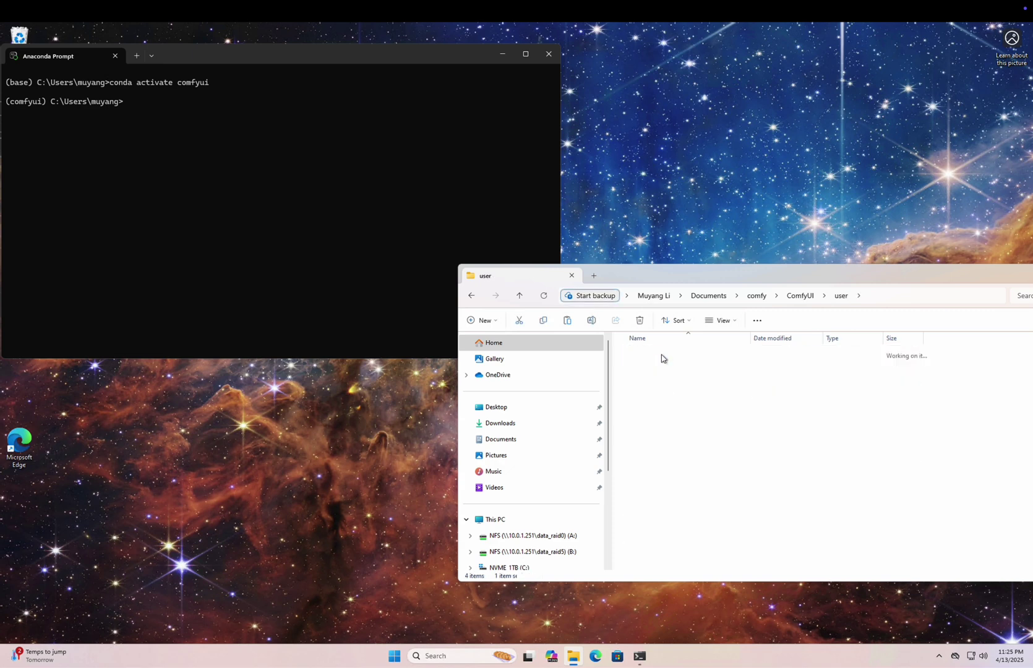
Place the workflows folder in user\default and start ComfyUI with comfy launch.
{"action": "key", "text": "alt+Tab"}
{"action": "type", "text": "comfy"}
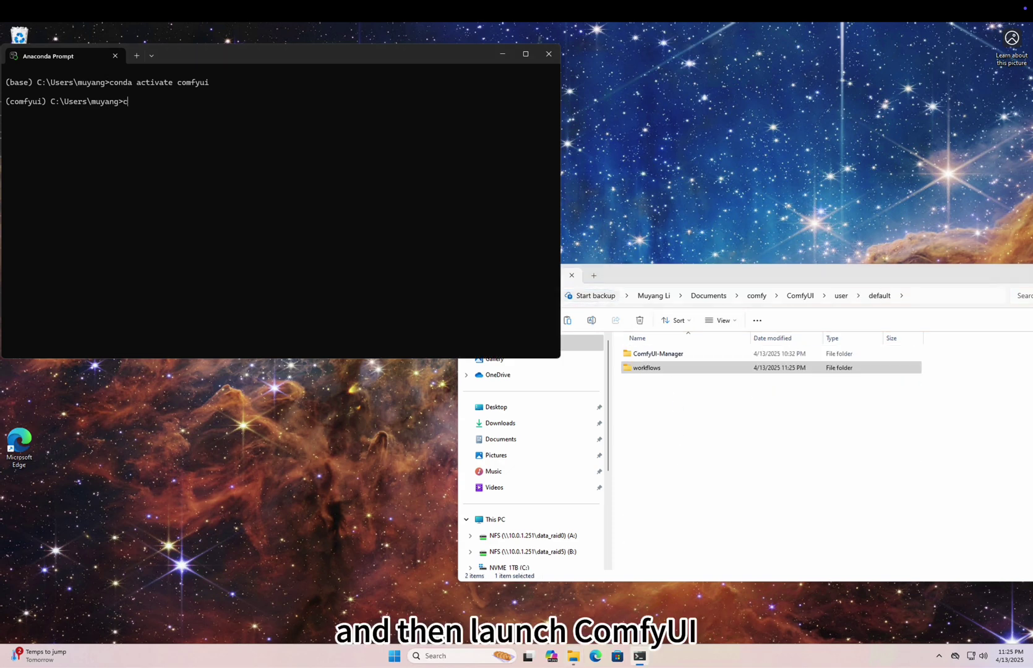
{"action": "type", "text": " launch"}
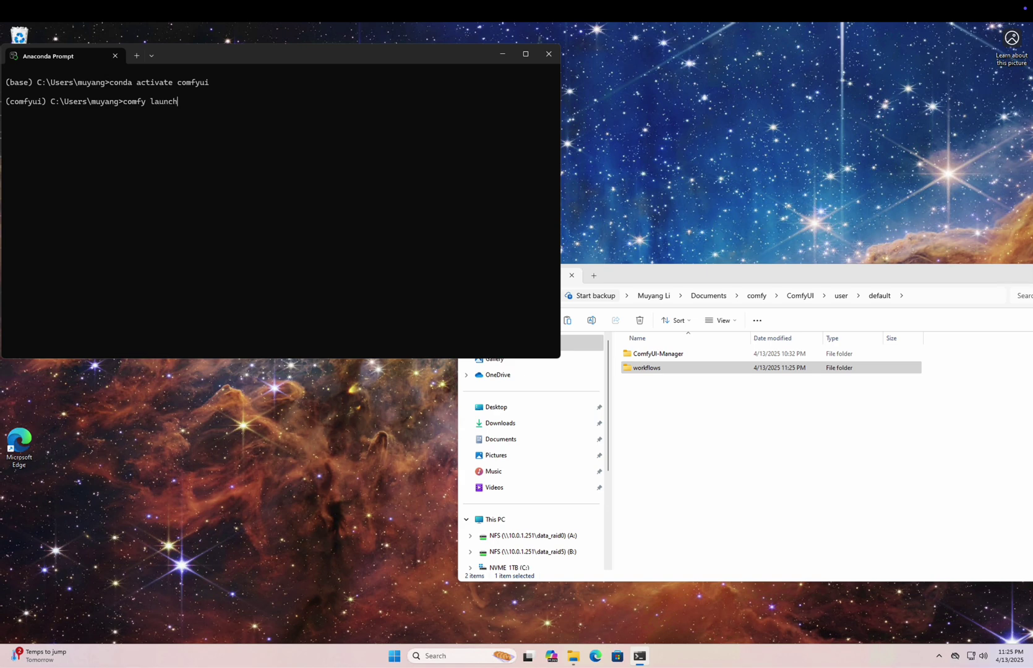
{"action": "key", "text": "Return"}
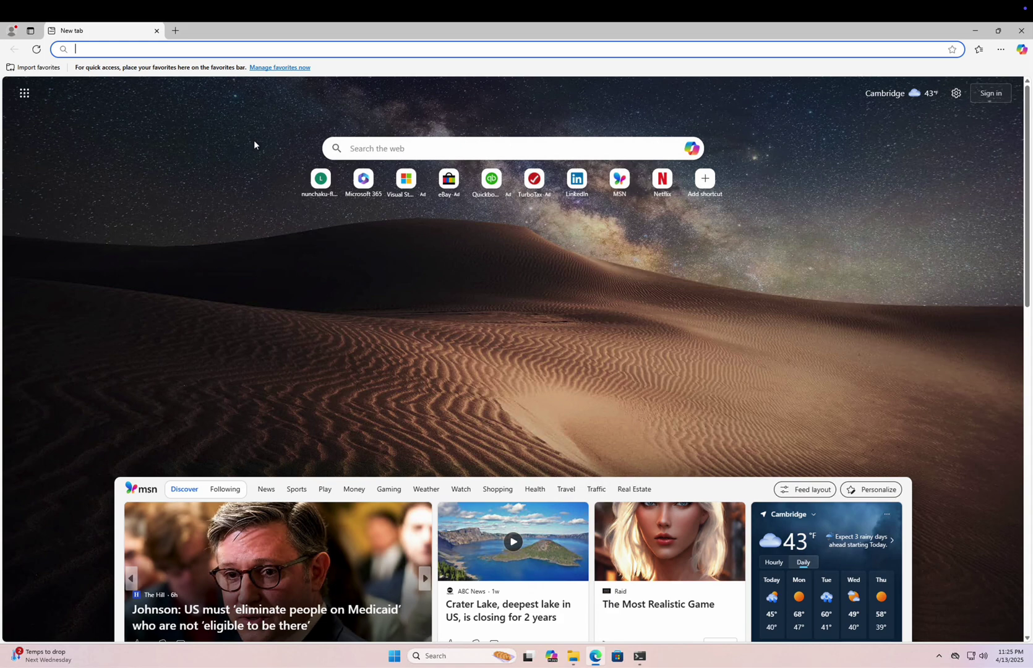
Load localhost:8188 and run the nunchaku-flux.1-dev workflow to render the neon SVDQuant cyberpunk cat.
{"action": "type", "text": "loc"}
{"action": "key", "text": "Return"}
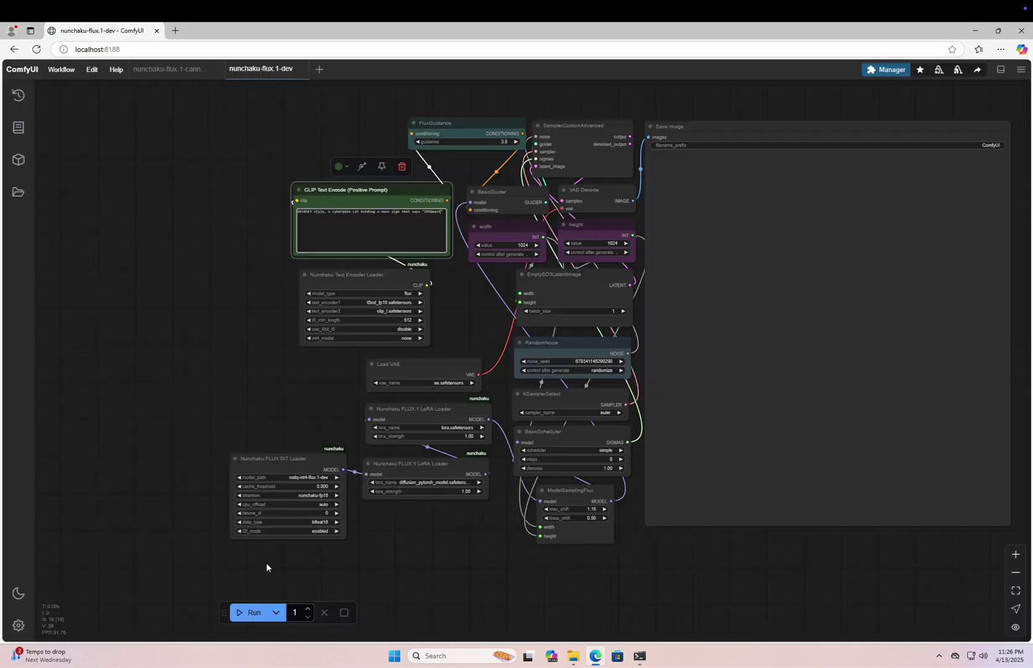
{"action": "left_click_drag", "start_coordinate": [349, 541], "coordinate": [299, 546]}
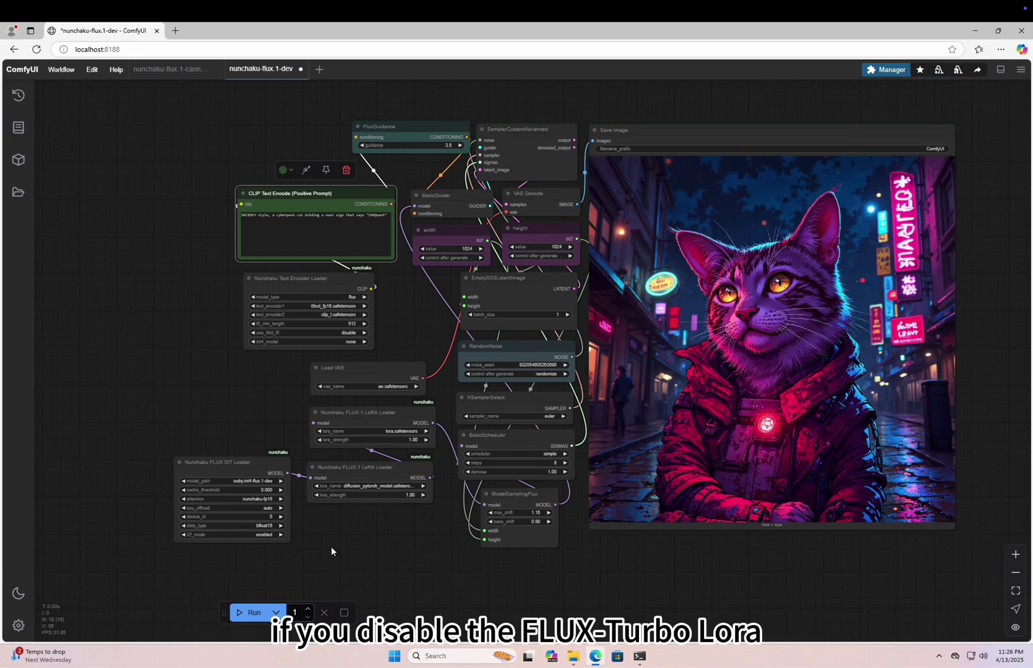
{"action": "left_click", "coordinate": [251, 613]}
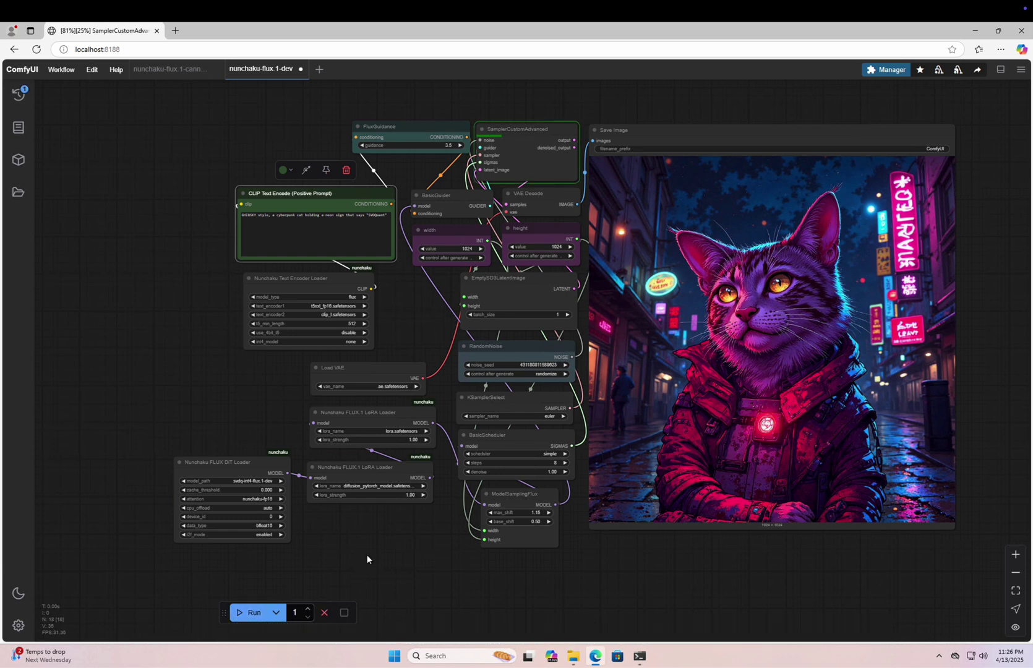